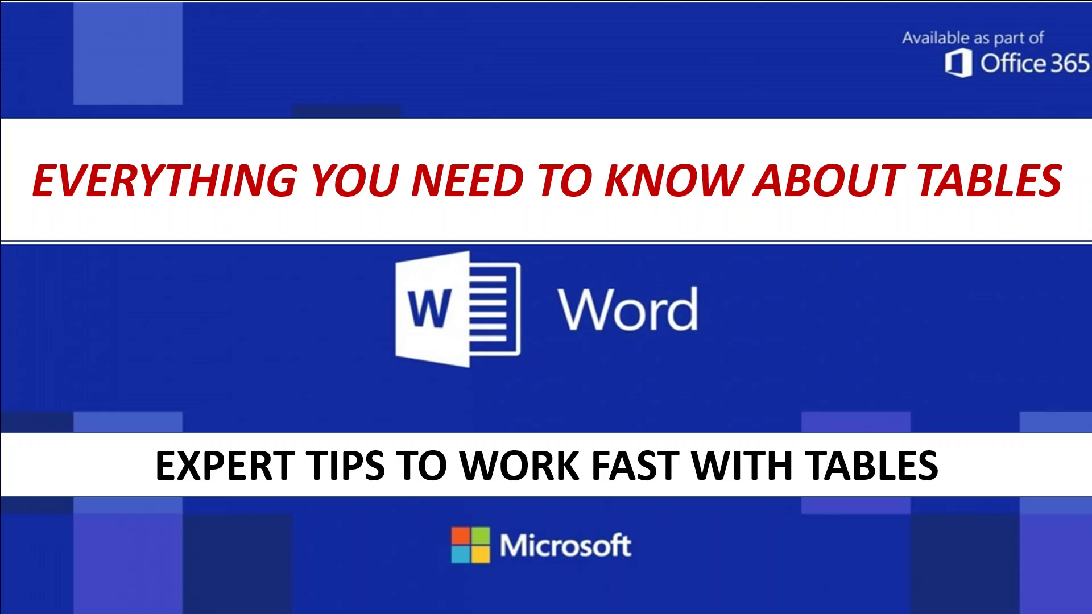
Switch to the Word document and examine its five numbered section headings on tables and the sample tables beneath them
{"action": "key", "text": "alt+Tab"}
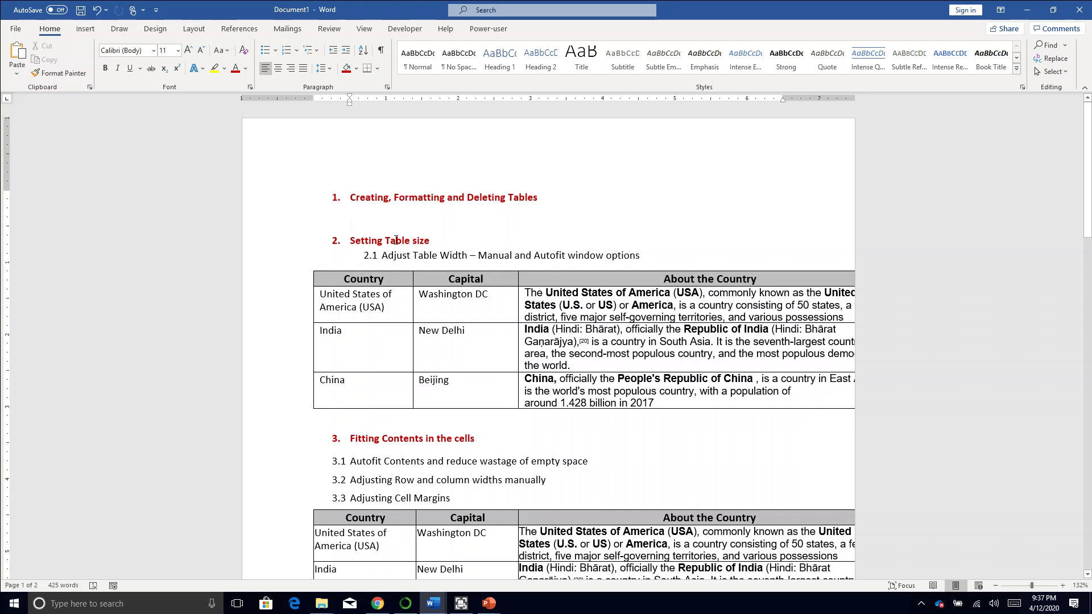
{"action": "left_click_drag", "start_coordinate": [362, 239], "coordinate": [435, 242]}
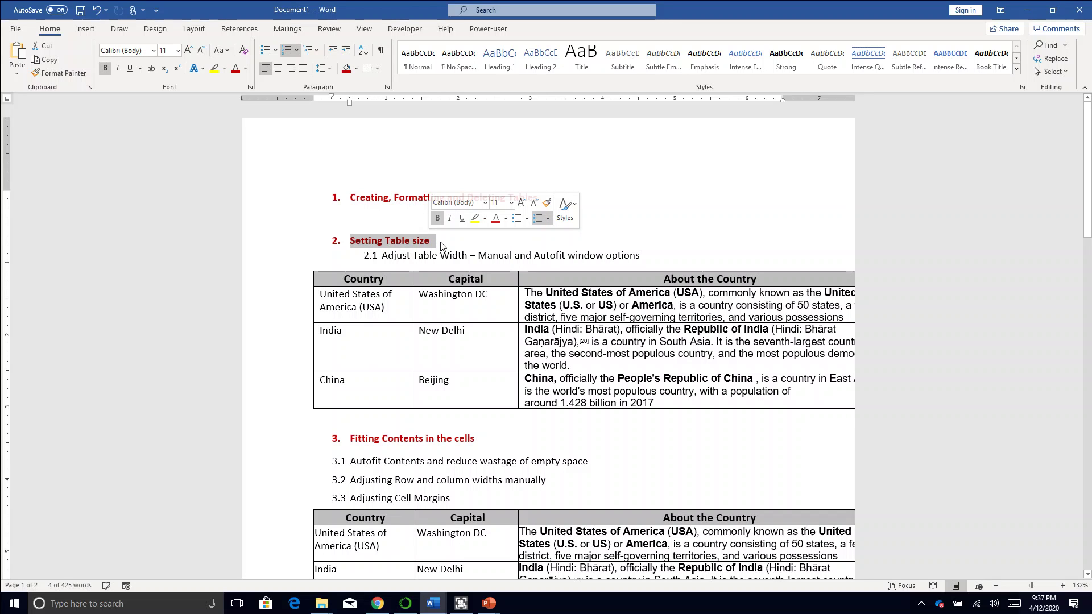
{"action": "scroll", "coordinate": [441, 243], "scroll_direction": "down", "scroll_amount": 1}
{"action": "scroll", "coordinate": [422, 364], "scroll_direction": "down", "scroll_amount": 2}
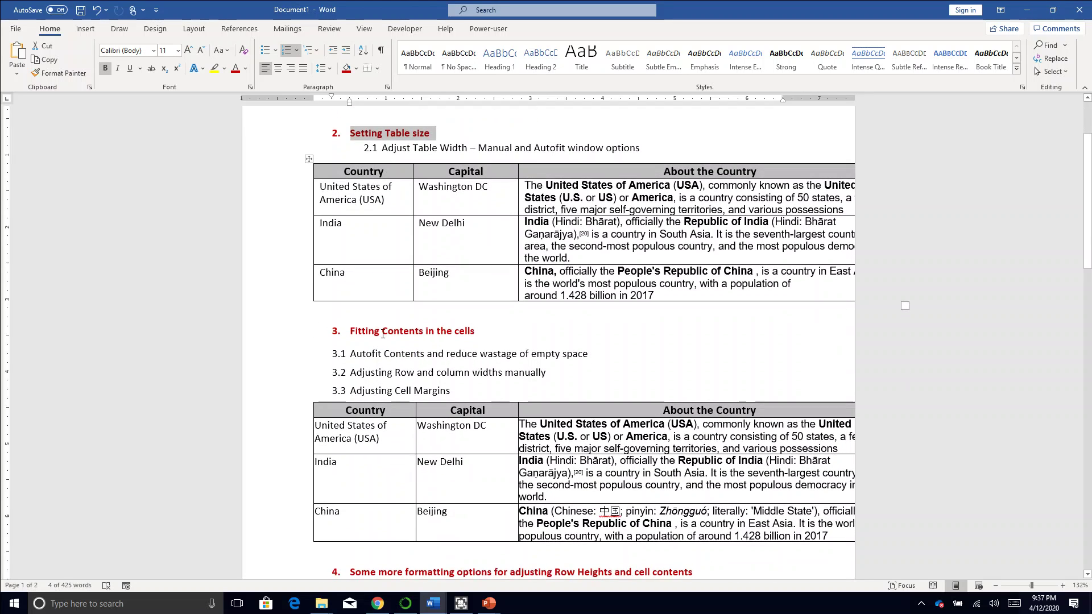
{"action": "left_click_drag", "start_coordinate": [375, 335], "coordinate": [463, 340]}
{"action": "scroll", "coordinate": [495, 353], "scroll_direction": "down", "scroll_amount": 7}
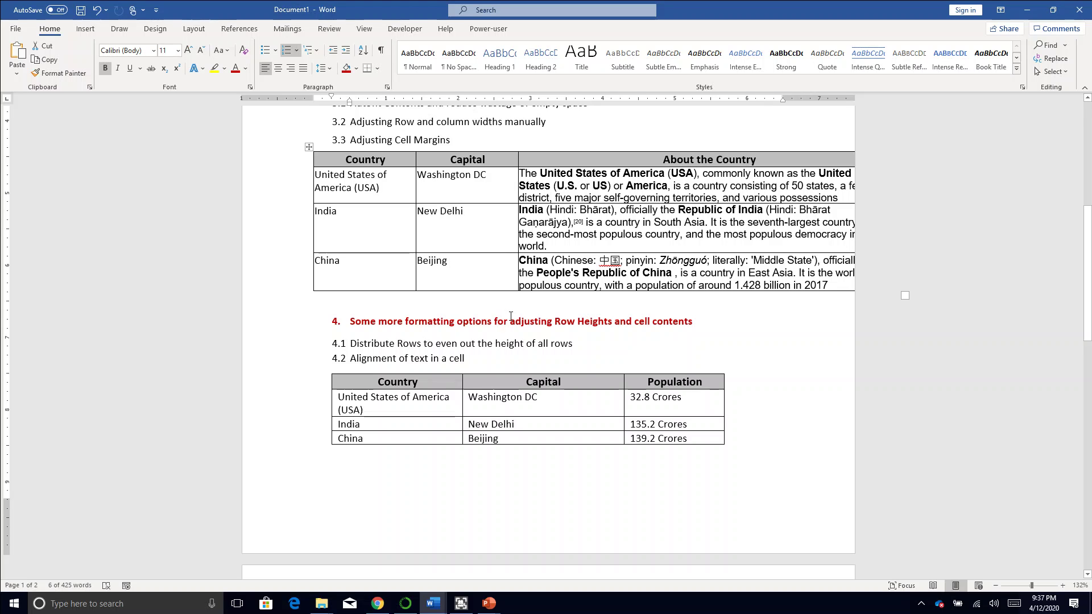
{"action": "scroll", "coordinate": [511, 319], "scroll_direction": "down", "scroll_amount": 8}
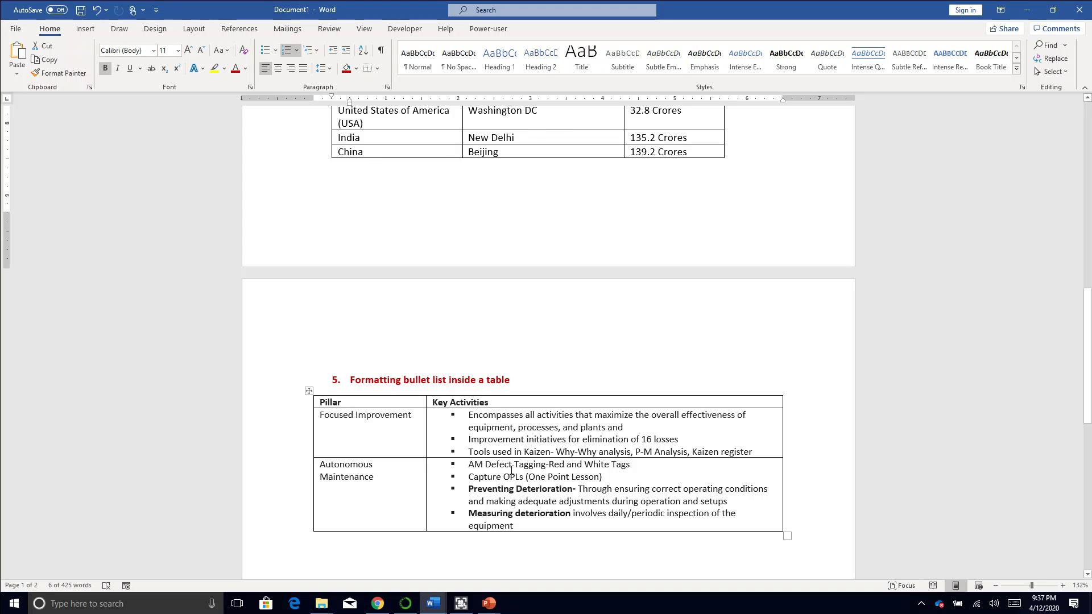
{"action": "scroll", "coordinate": [572, 340], "scroll_direction": "up", "scroll_amount": 18}
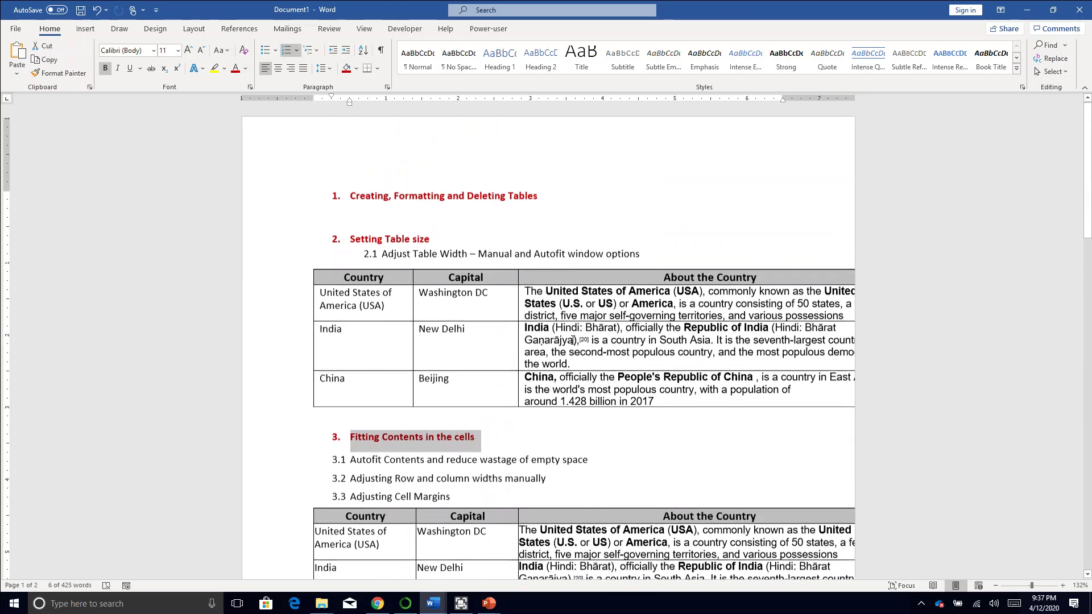
Insert a table of five columns and five rows under the heading "Creating, Formatting and Deleting Tables"
{"action": "left_click", "coordinate": [414, 216]}
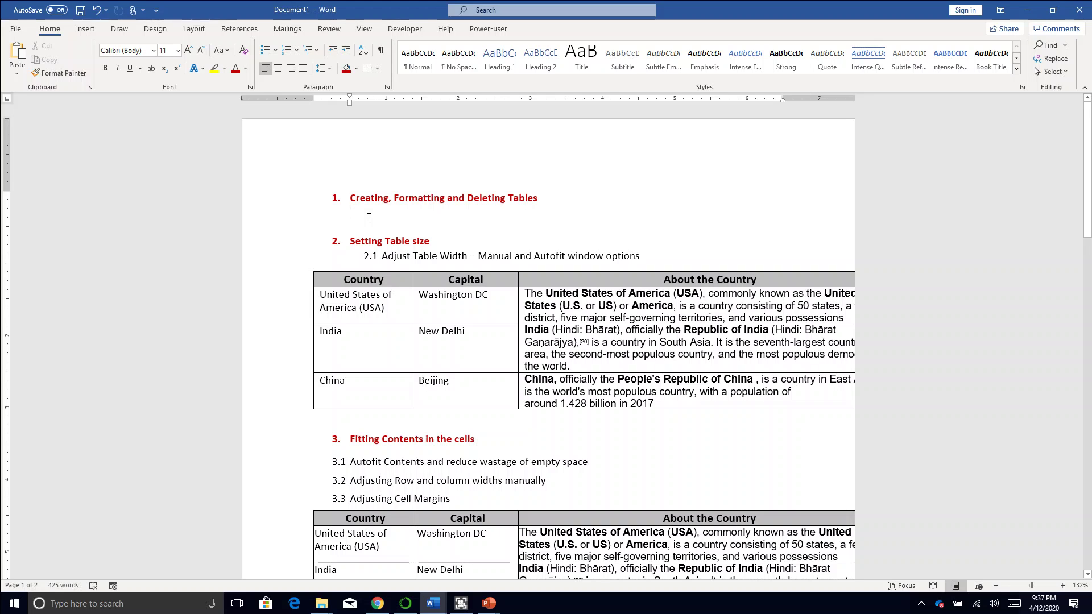
{"action": "left_click", "coordinate": [83, 31]}
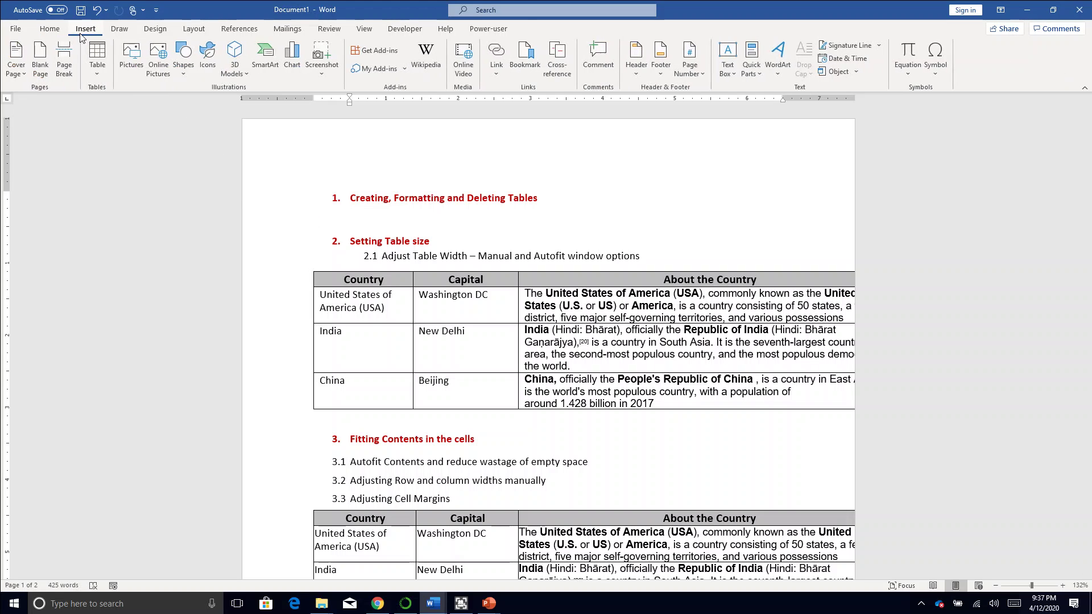
{"action": "left_click", "coordinate": [96, 78]}
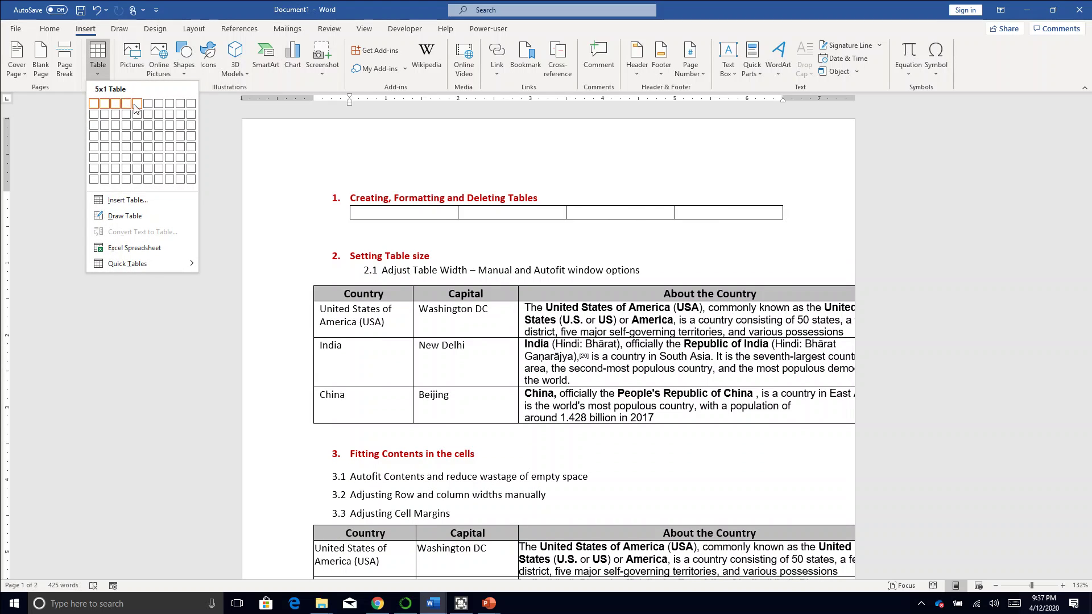
{"action": "left_click", "coordinate": [139, 150]}
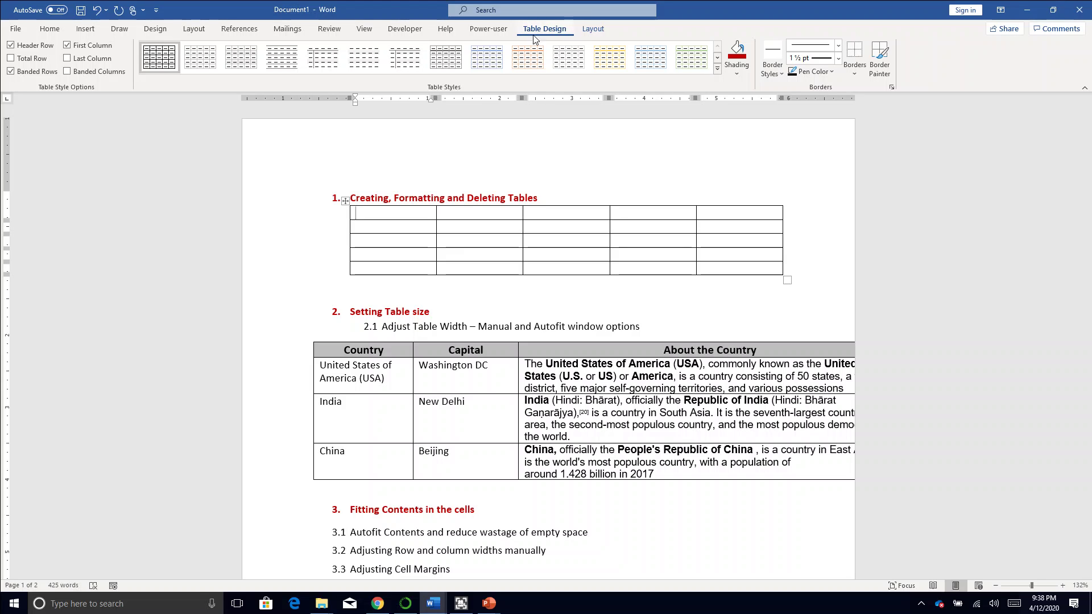
Apply the blue grid table style with a solid blue header and light blue banded rows to the new table
{"action": "left_click", "coordinate": [716, 69]}
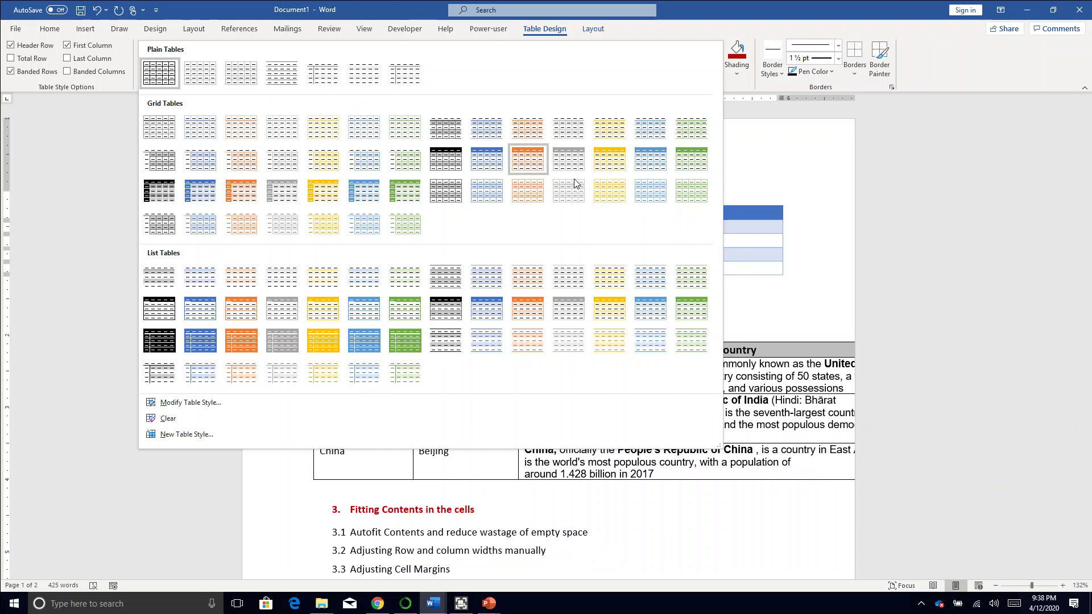
{"action": "left_click", "coordinate": [481, 162]}
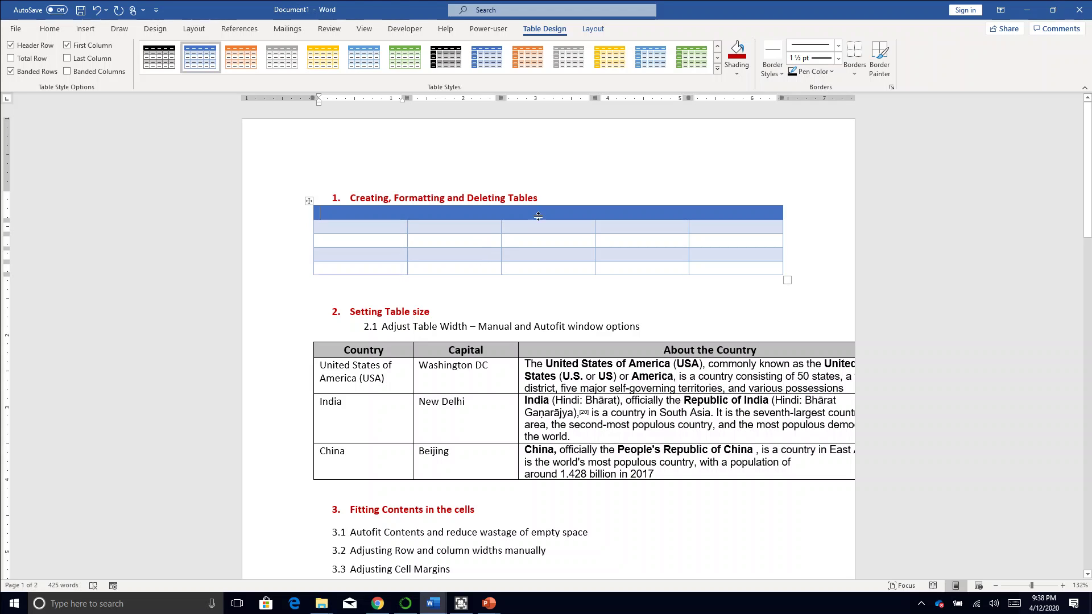
{"action": "left_click", "coordinate": [718, 70]}
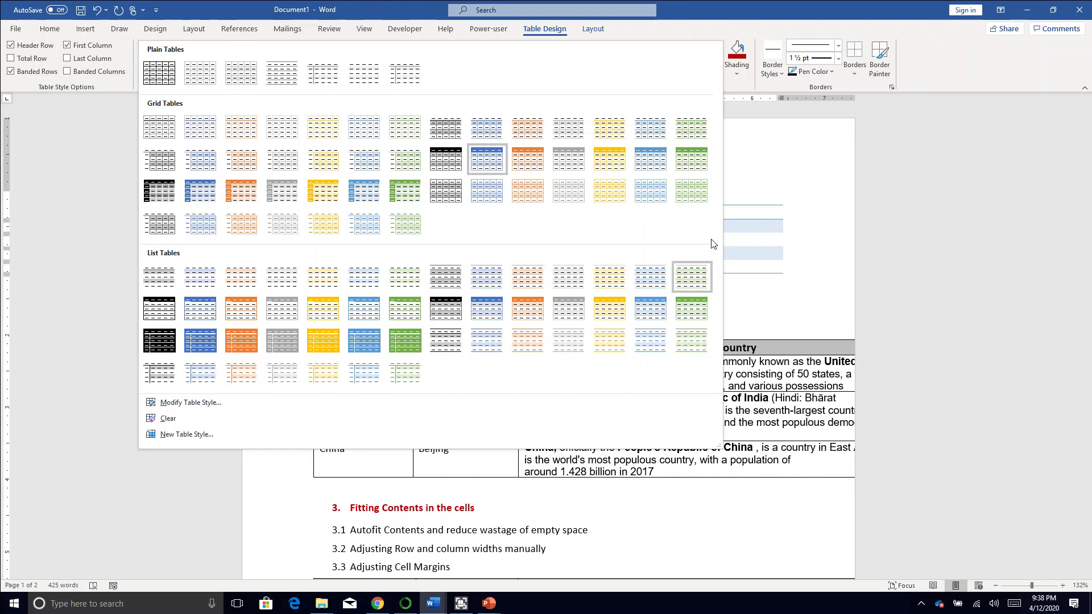
{"action": "left_click", "coordinate": [746, 237]}
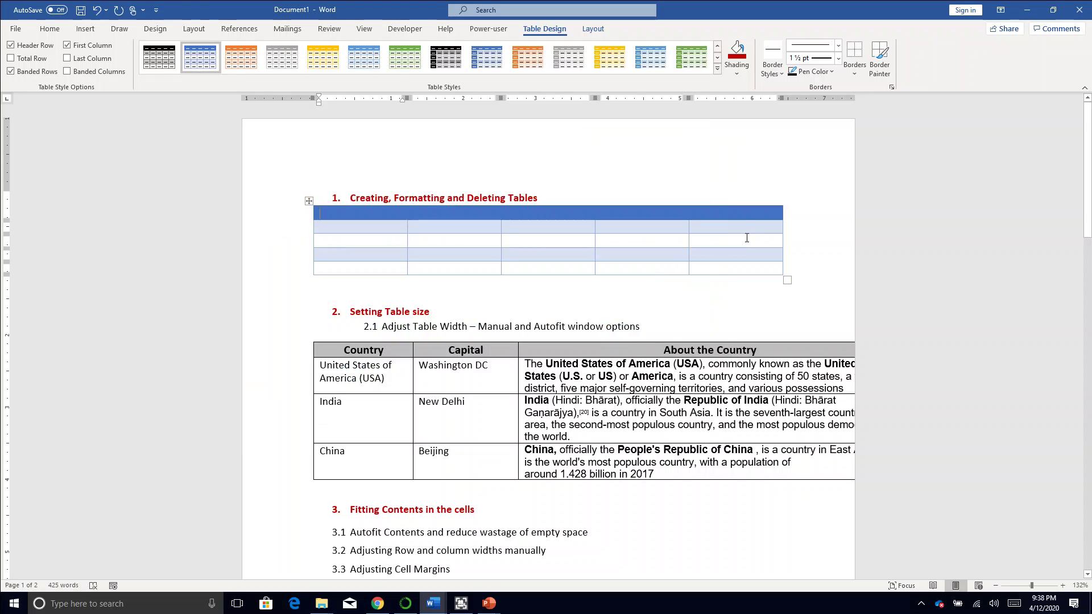
Shade the four rows below the new table's header with the standard dark red color
{"action": "left_click", "coordinate": [377, 230]}
{"action": "left_click_drag", "start_coordinate": [377, 230], "coordinate": [712, 269]}
{"action": "left_click", "coordinate": [377, 230]}
{"action": "left_click_drag", "start_coordinate": [377, 230], "coordinate": [730, 269]}
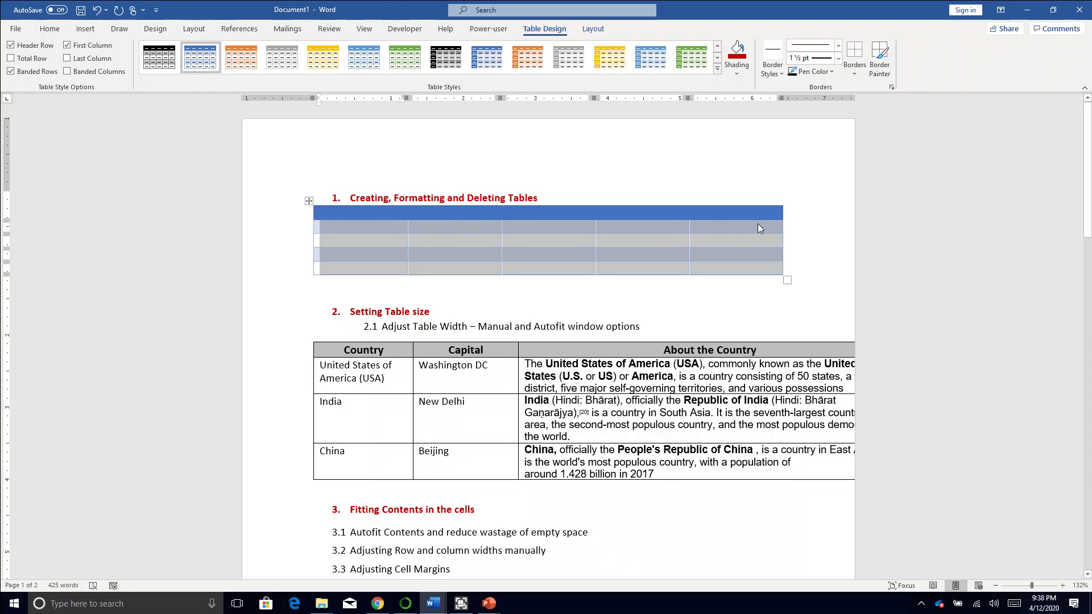
{"action": "left_click", "coordinate": [734, 72]}
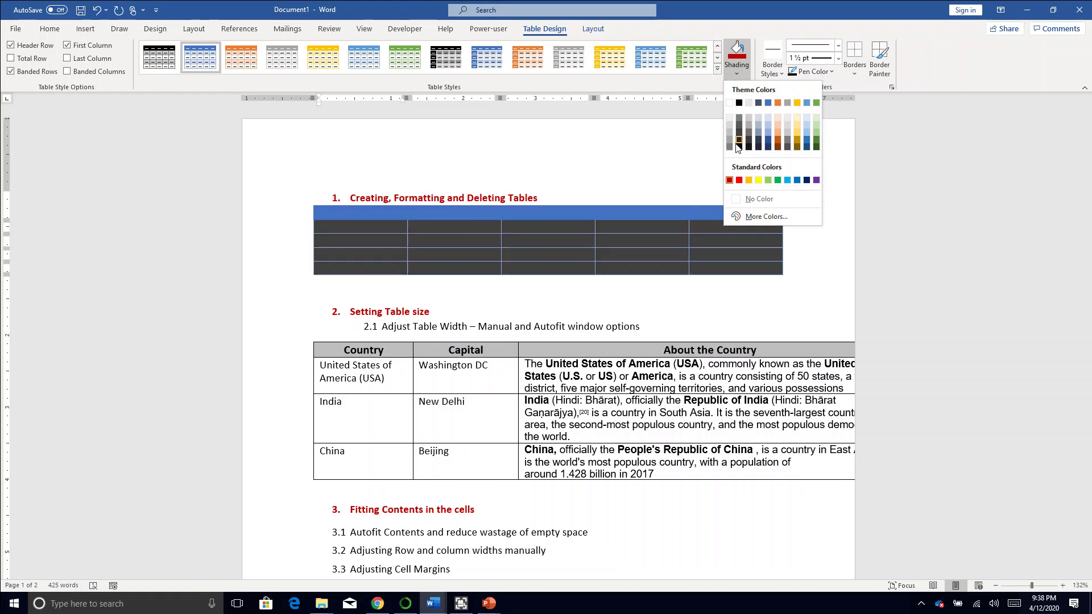
{"action": "left_click", "coordinate": [730, 180]}
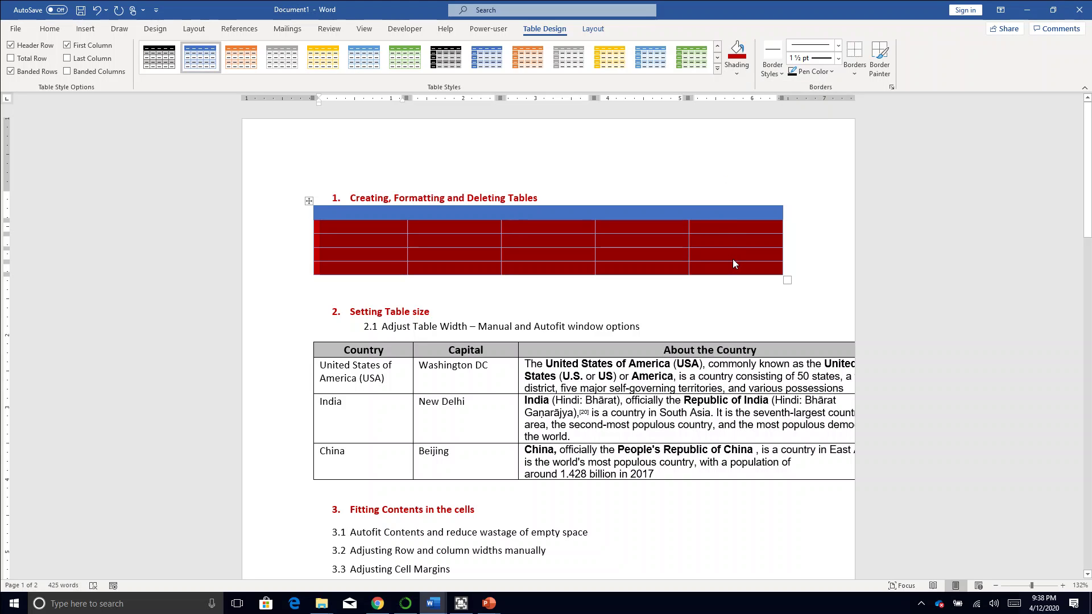
{"action": "left_click", "coordinate": [410, 241]}
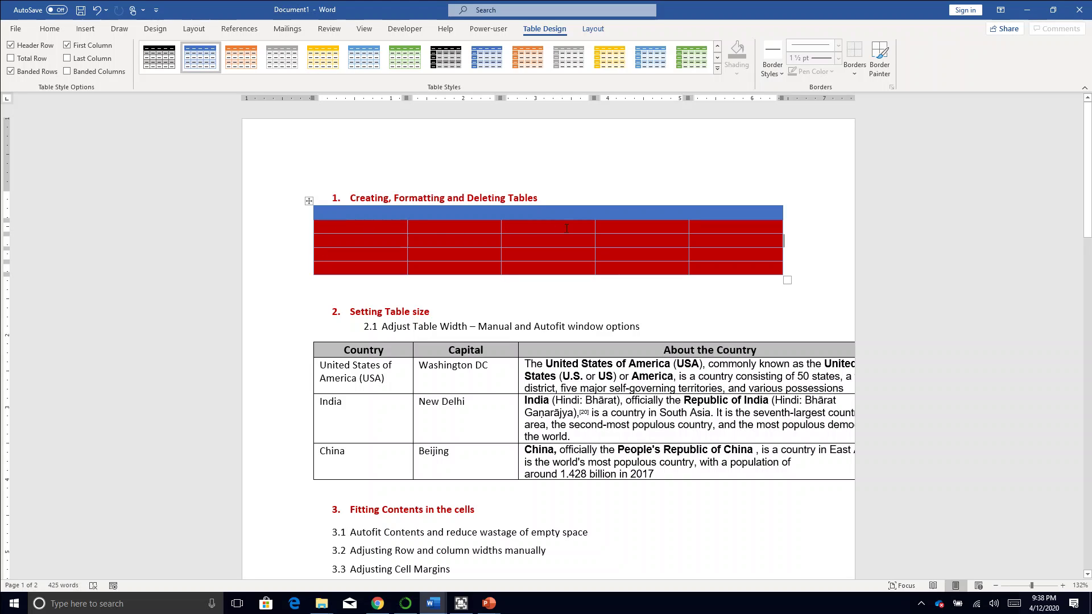
Apply All Borders to the four dark red rows, using a 2 ¼ pt line in the standard orange color
{"action": "left_click", "coordinate": [360, 225]}
{"action": "left_click_drag", "start_coordinate": [364, 229], "coordinate": [711, 267]}
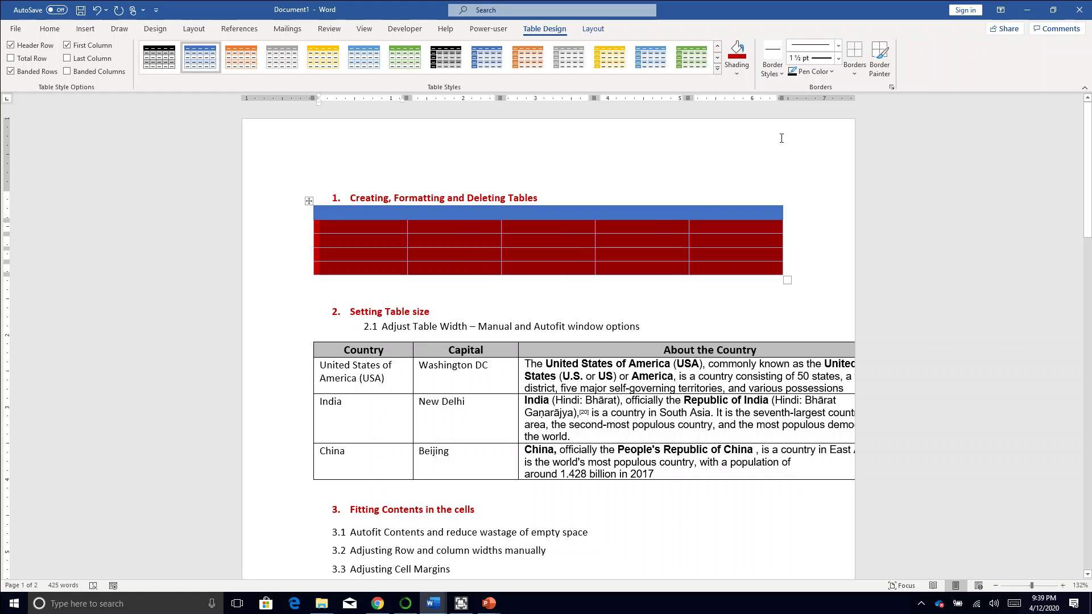
{"action": "left_click", "coordinate": [779, 74]}
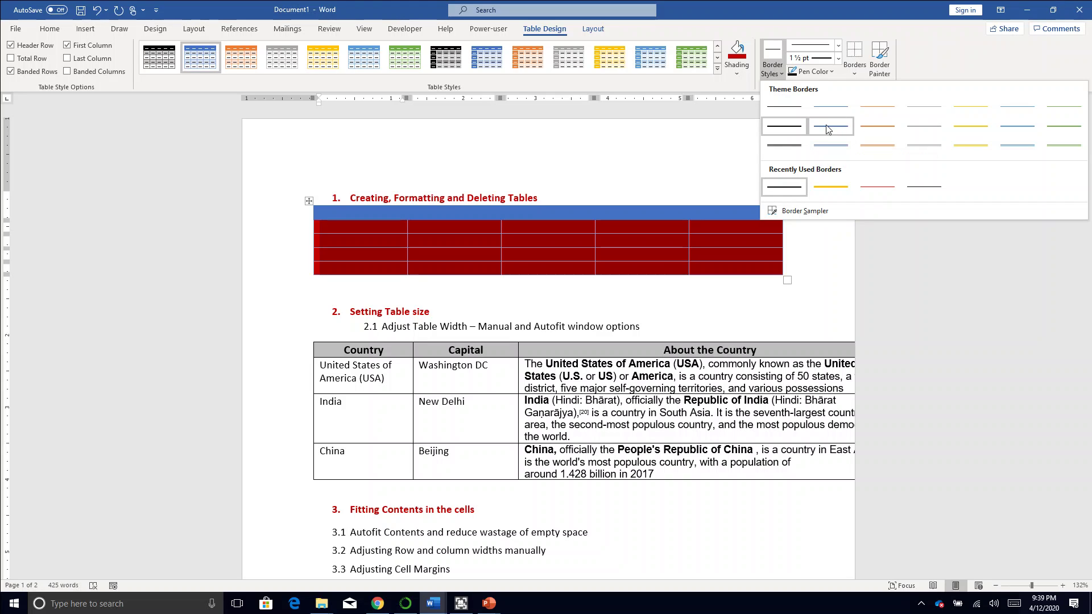
{"action": "left_click", "coordinate": [819, 72]}
{"action": "left_click", "coordinate": [820, 72]}
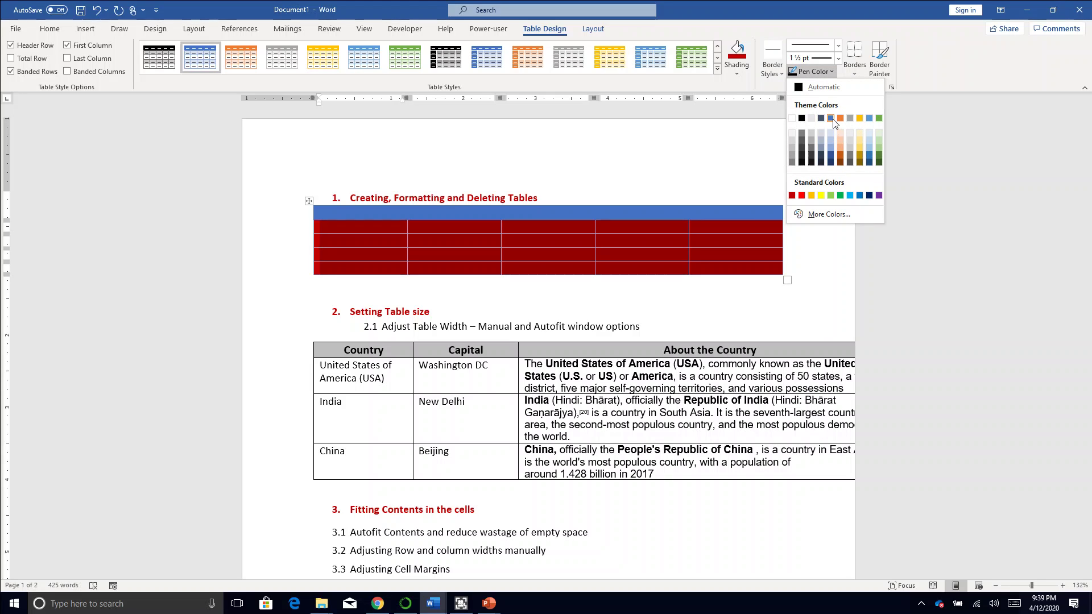
{"action": "left_click", "coordinate": [812, 195]}
{"action": "left_click", "coordinate": [838, 59]}
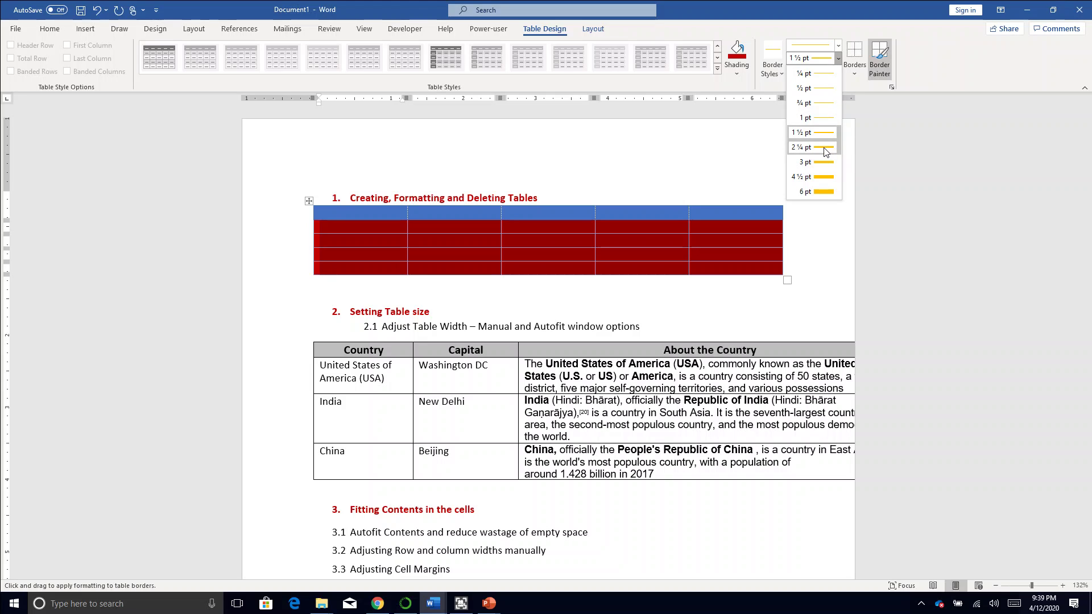
{"action": "left_click", "coordinate": [826, 148]}
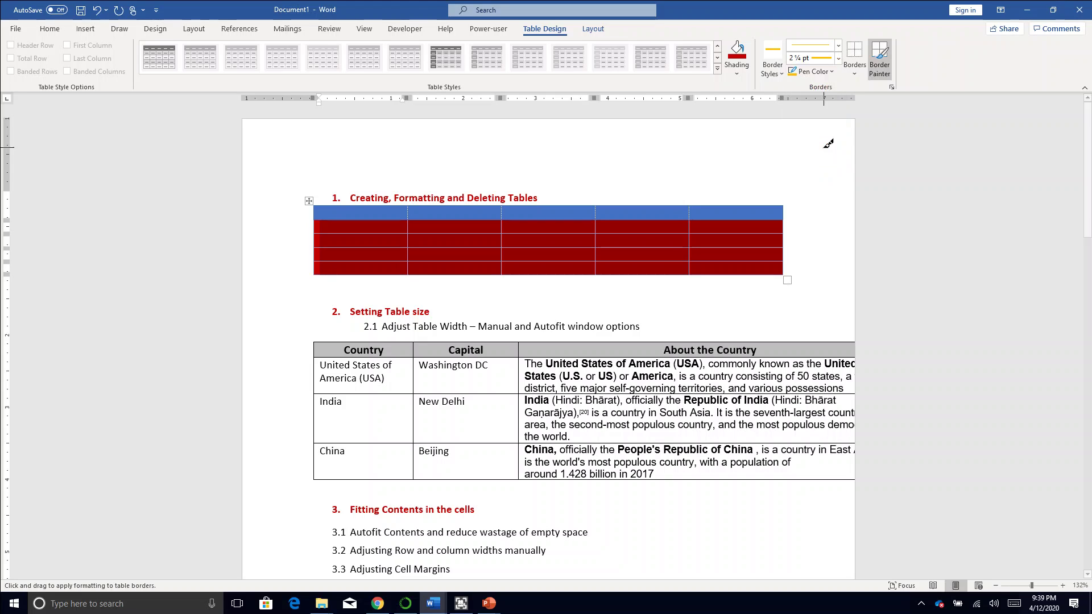
{"action": "left_click", "coordinate": [854, 74]}
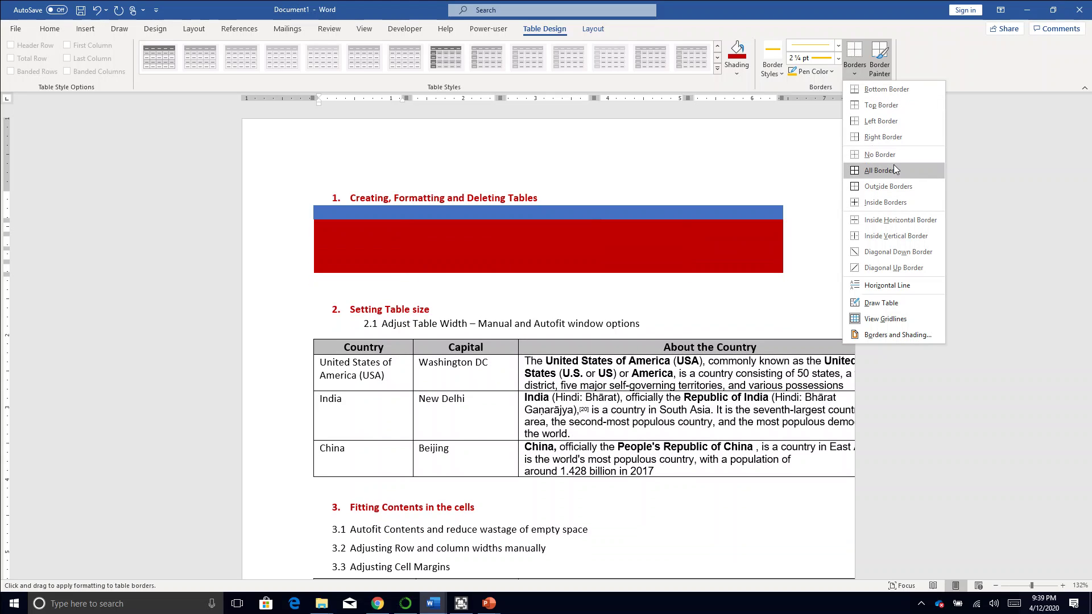
{"action": "left_click", "coordinate": [893, 167]}
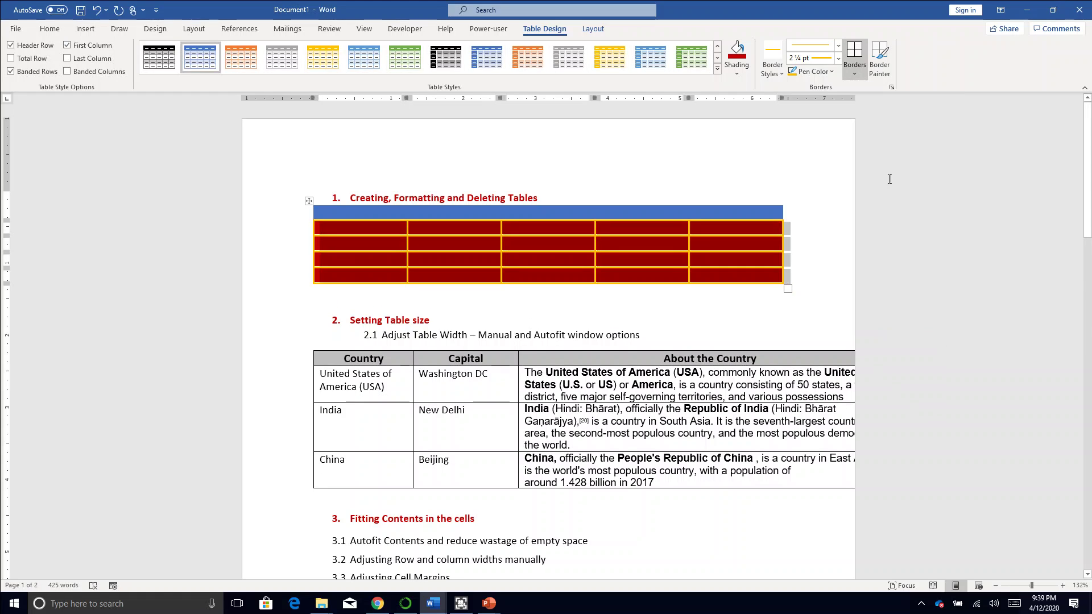
{"action": "left_click", "coordinate": [721, 239]}
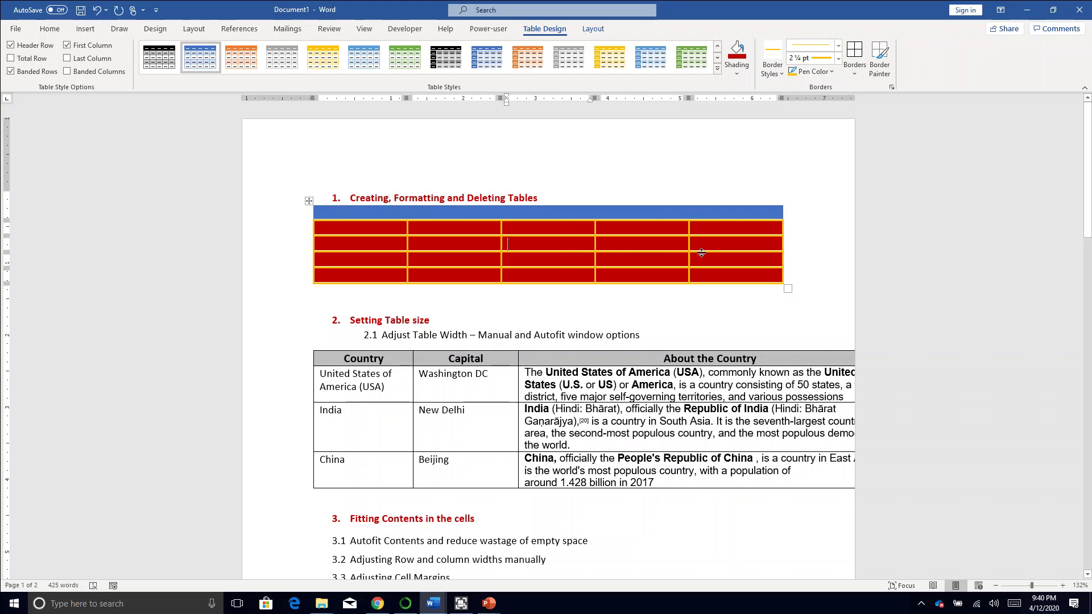
Delete the entire red table under the heading "Creating, Formatting and Deleting Tables"
{"action": "right_click", "coordinate": [363, 226]}
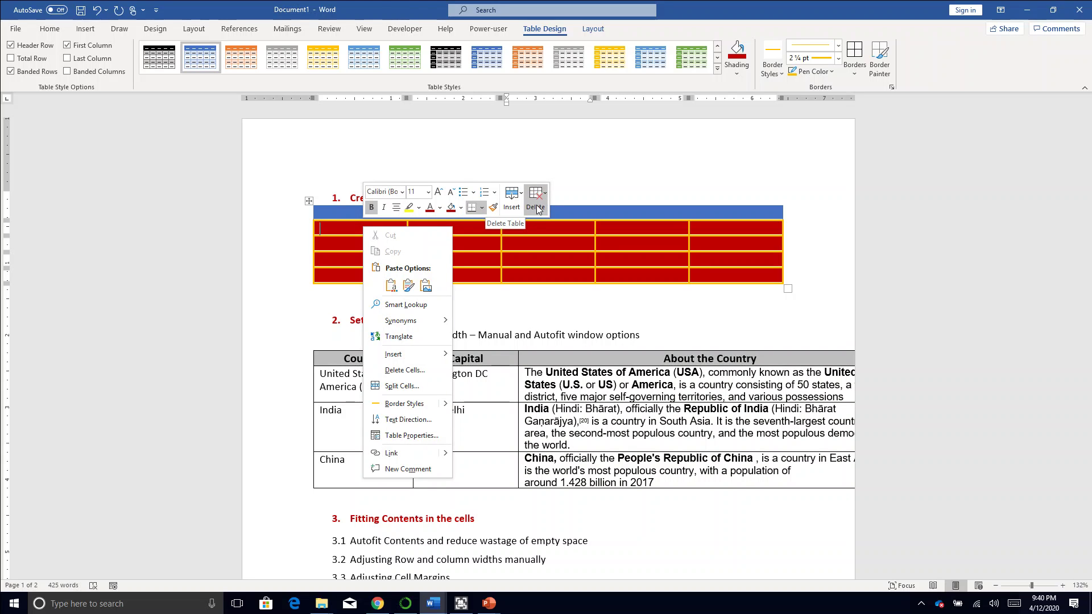
{"action": "left_click", "coordinate": [536, 205]}
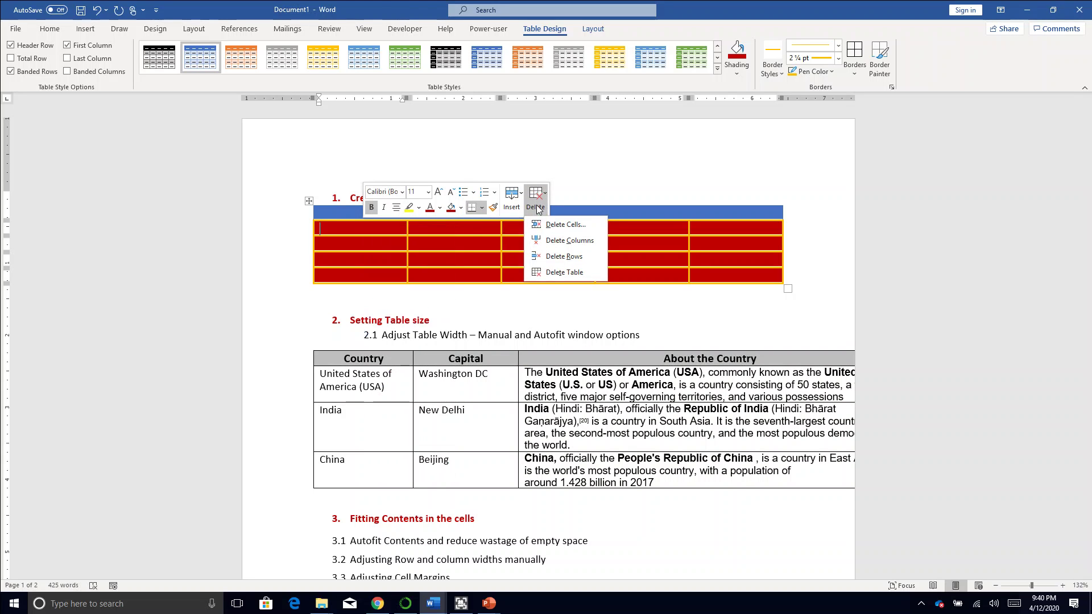
{"action": "left_click", "coordinate": [562, 273]}
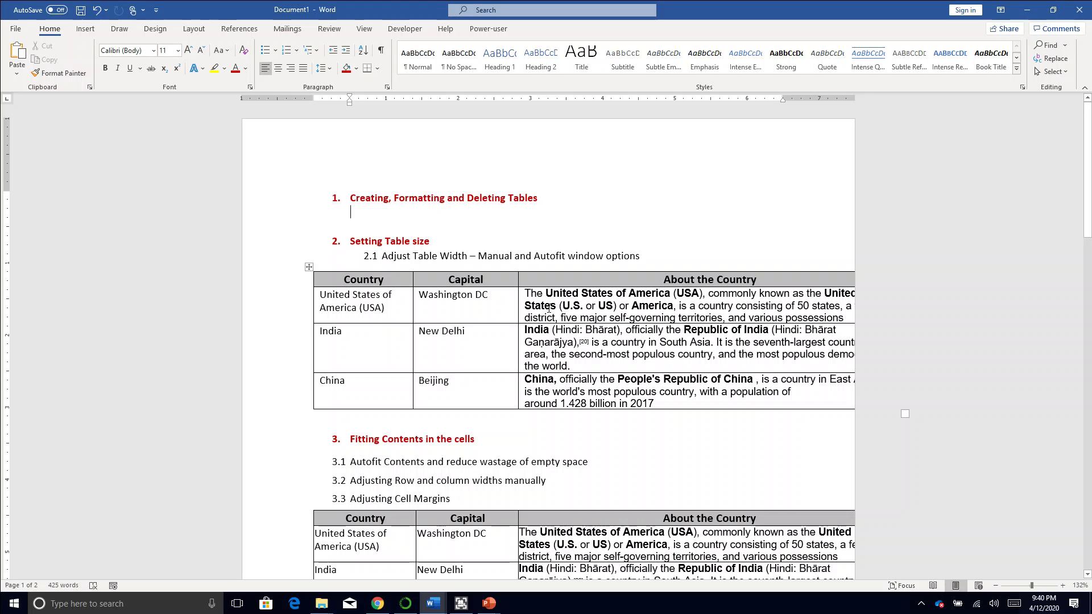
Fit the country table under "Setting Table size" to the page width with AutoFit Window
{"action": "left_click", "coordinate": [342, 279]}
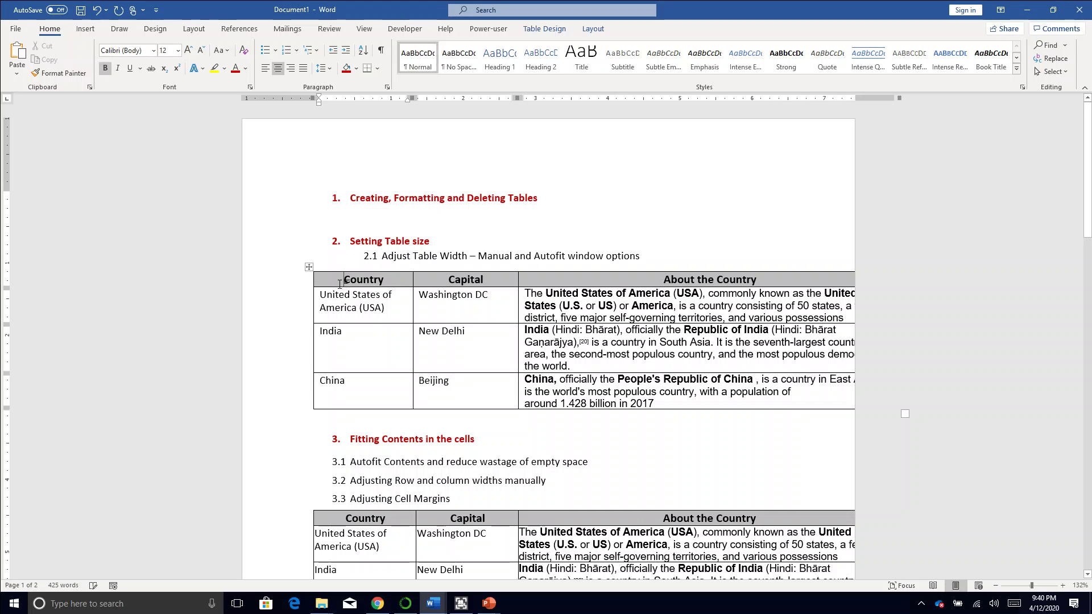
{"action": "left_click", "coordinate": [597, 32]}
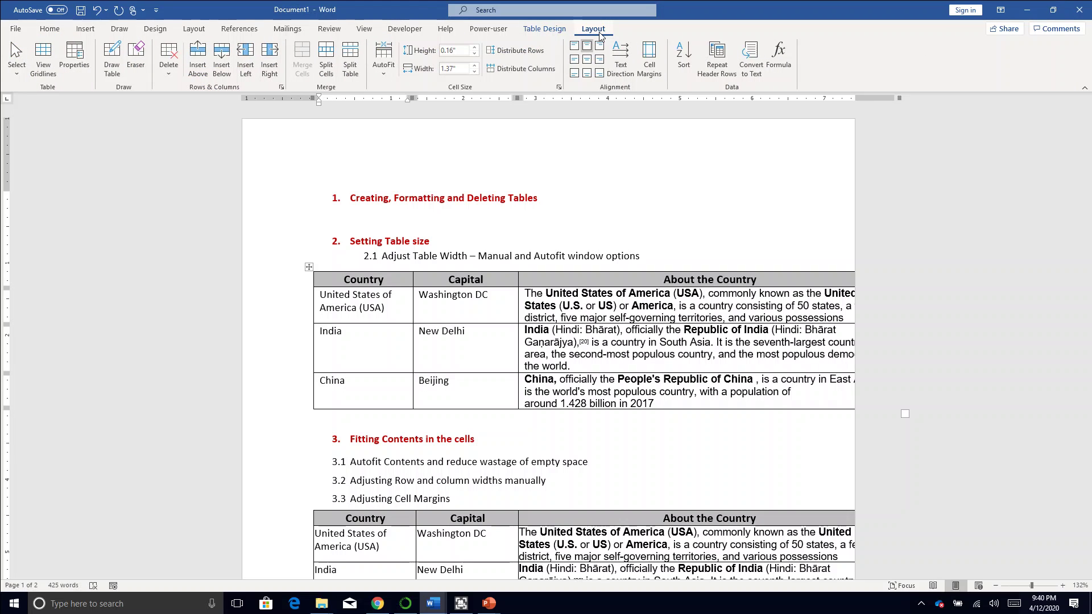
{"action": "left_click", "coordinate": [386, 73]}
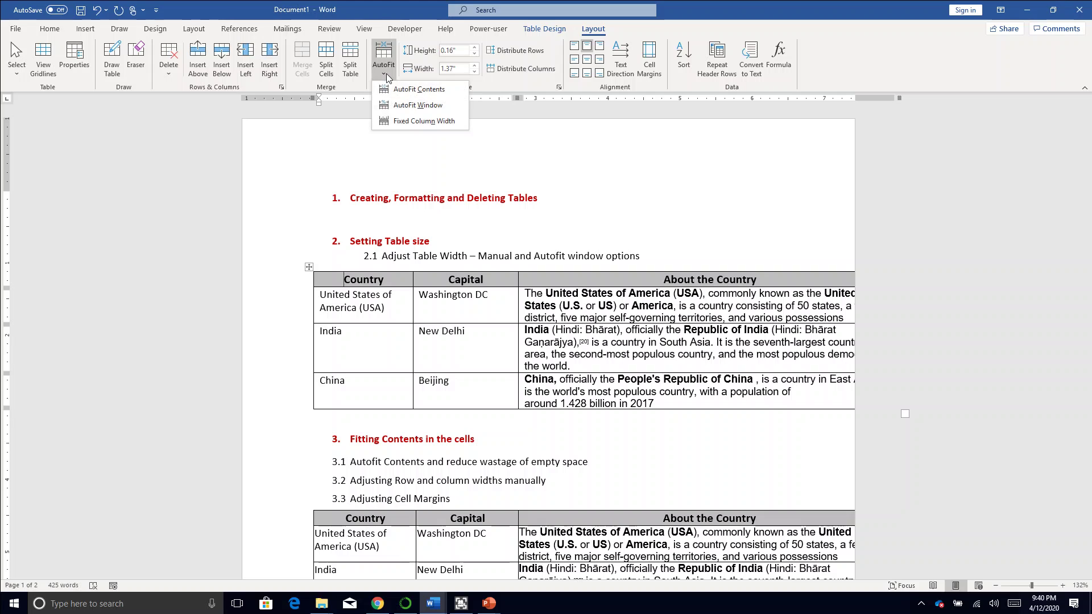
{"action": "left_click", "coordinate": [396, 106]}
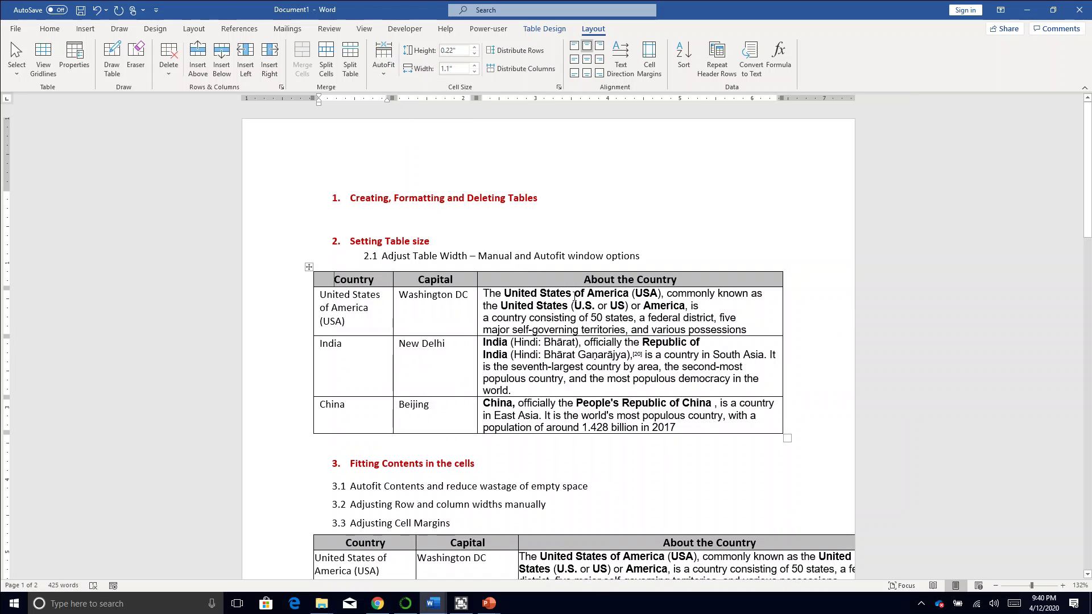
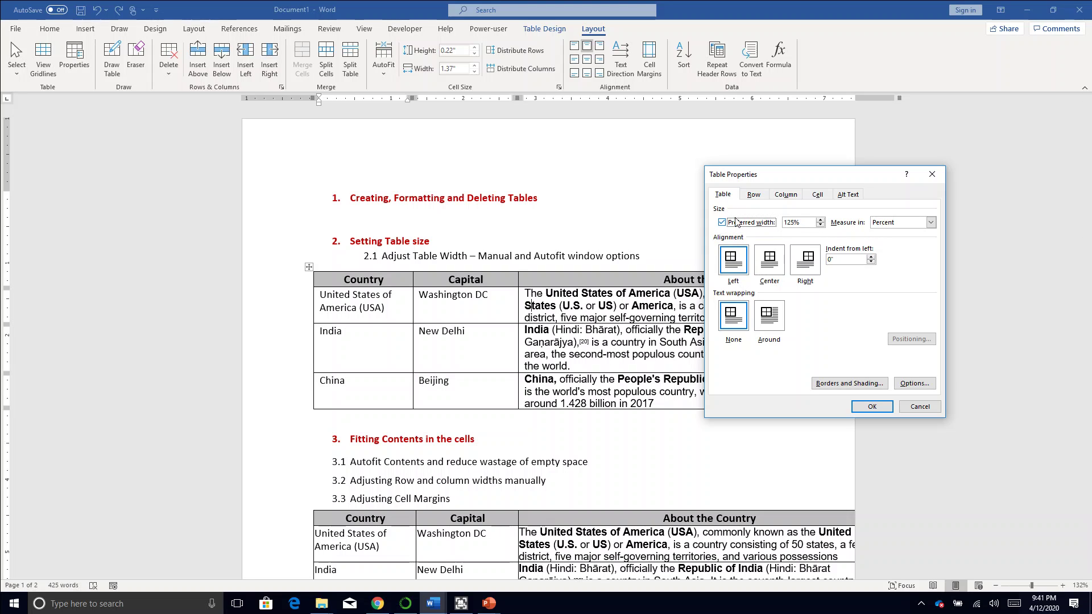
Set the preferred width of the country table under "Setting Table size" to 100 percent in Table Properties
{"action": "left_click", "coordinate": [729, 196]}
{"action": "left_click_drag", "start_coordinate": [815, 178], "coordinate": [864, 154]}
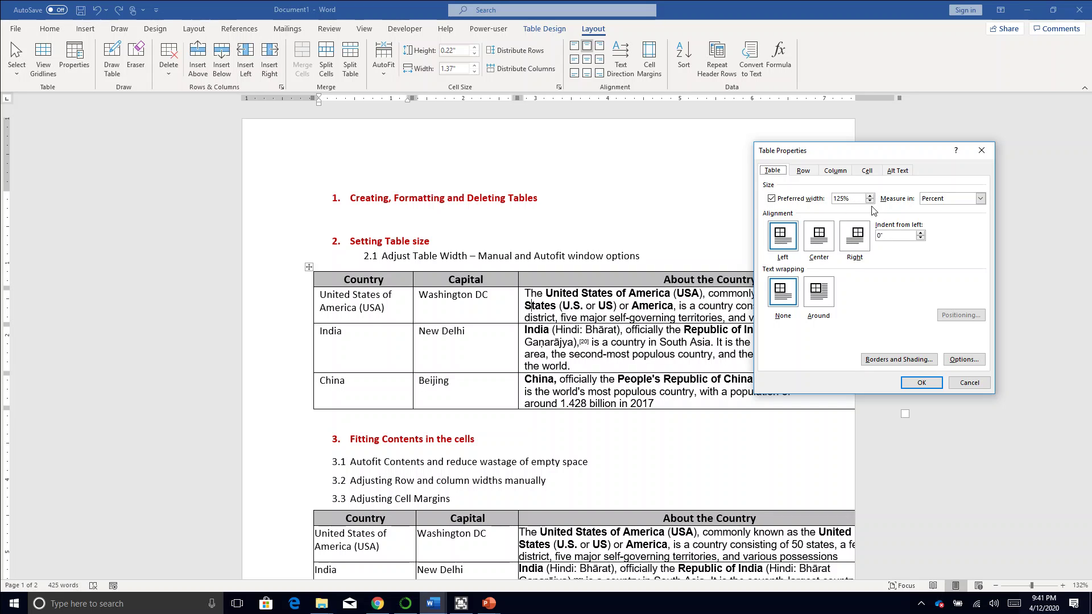
{"action": "left_click_drag", "start_coordinate": [854, 198], "coordinate": [833, 198]}
{"action": "type", "text": "100%"}
{"action": "left_click", "coordinate": [917, 388]}
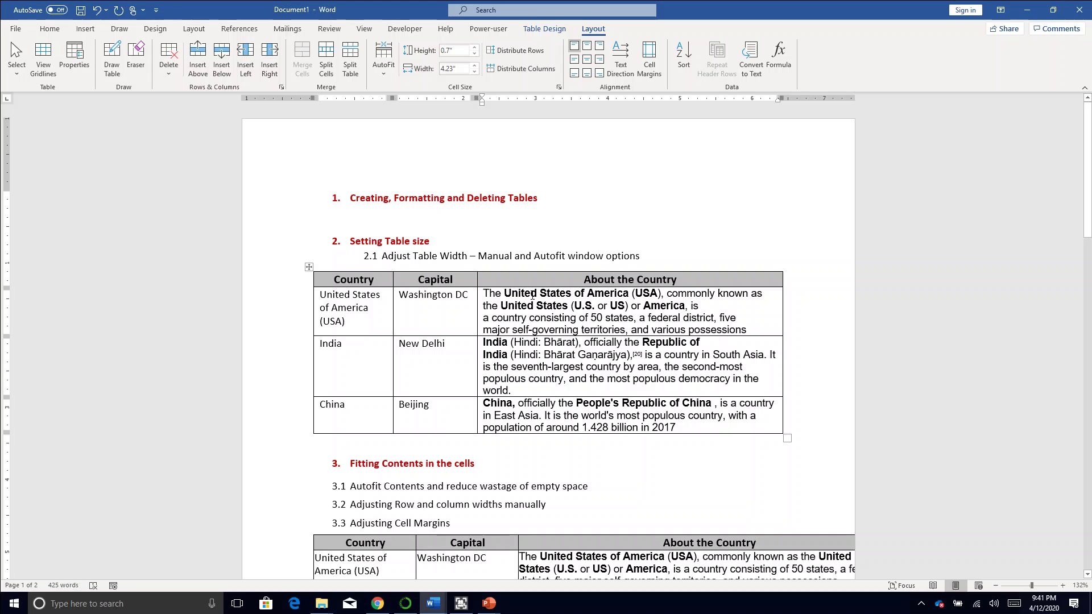
Set the preferred width of the table under "Setting Table size" to 6 inches, measured in inches instead of percent
{"action": "right_click", "coordinate": [530, 335]}
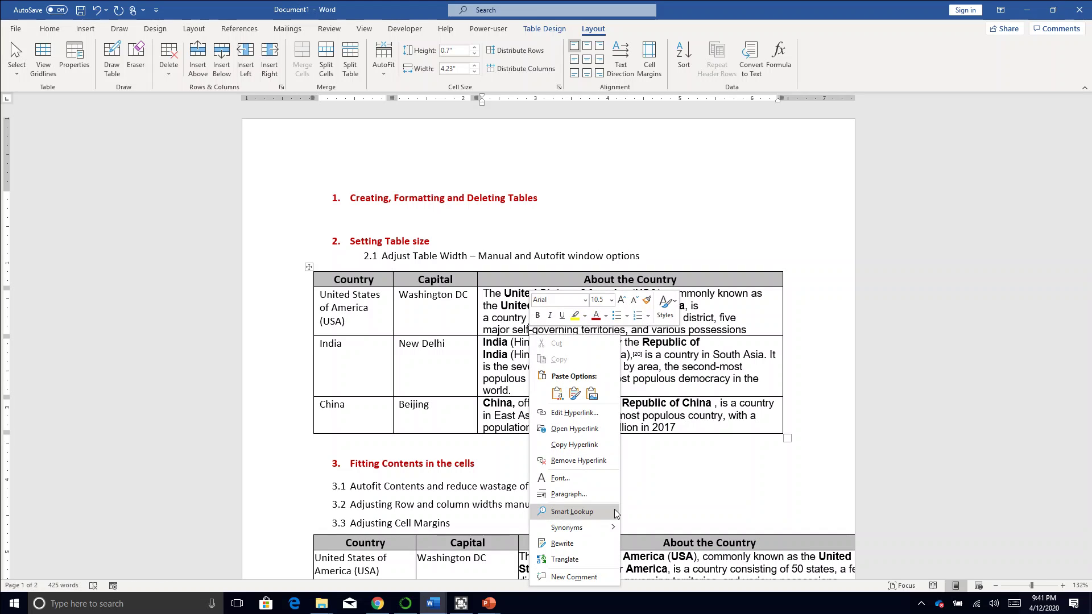
{"action": "left_click", "coordinate": [501, 346]}
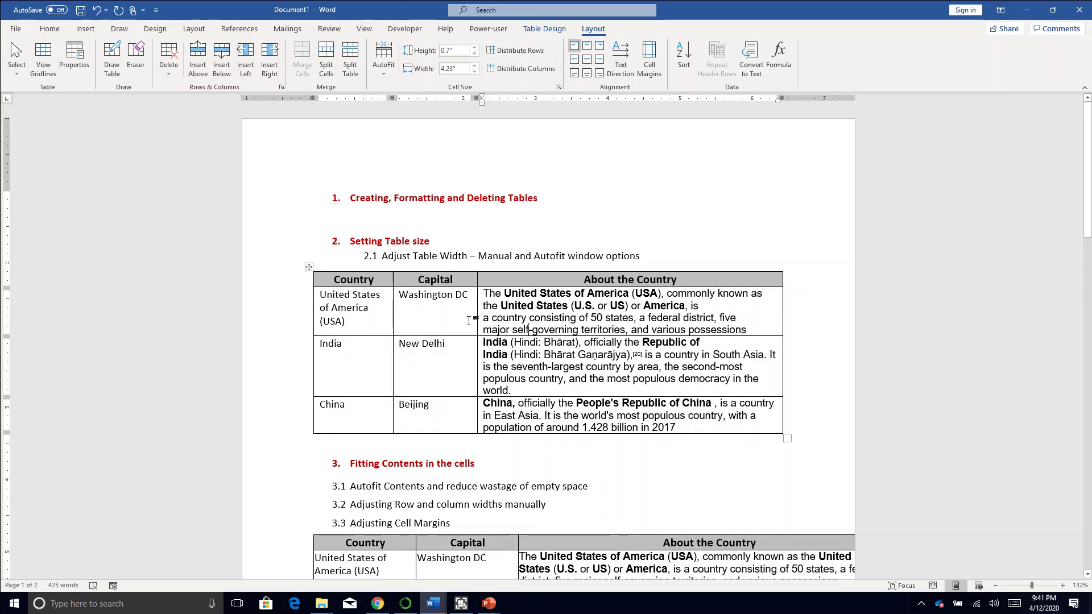
{"action": "right_click", "coordinate": [464, 322]}
{"action": "left_click", "coordinate": [512, 543]}
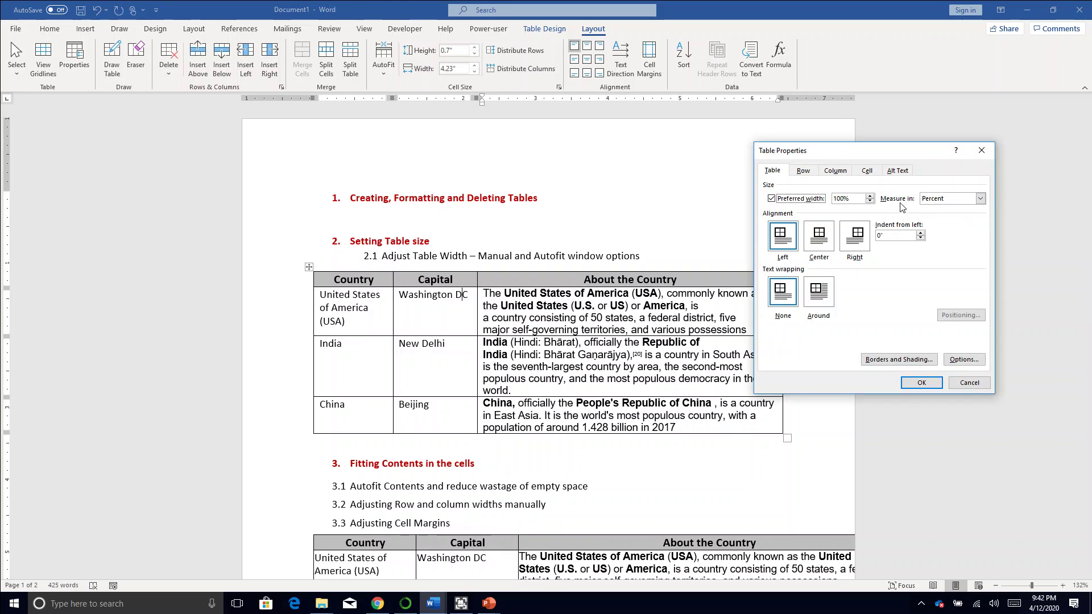
{"action": "left_click", "coordinate": [965, 205]}
{"action": "left_click", "coordinate": [966, 213]}
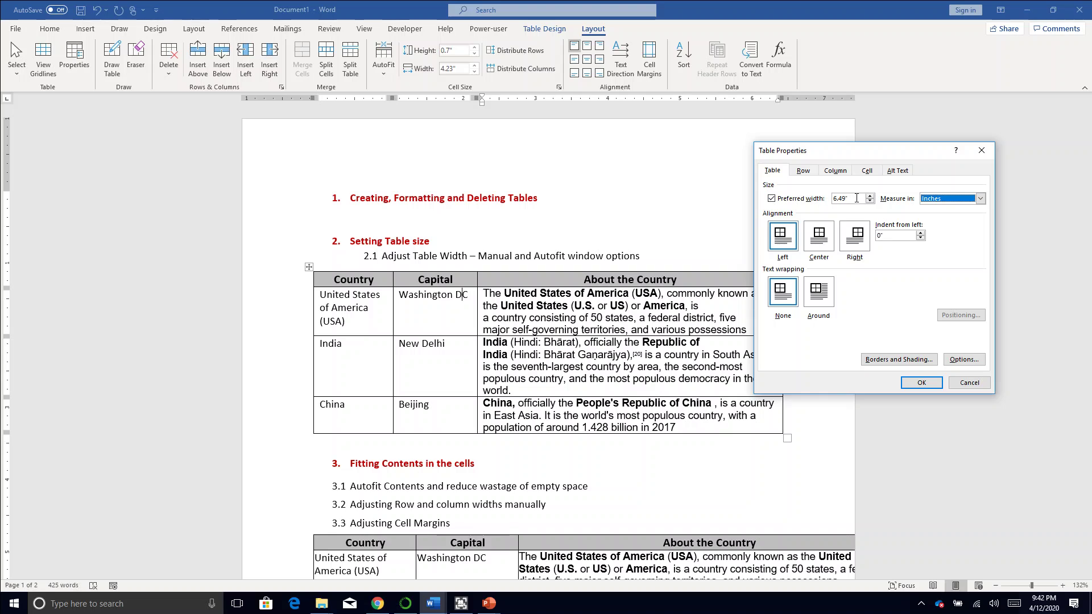
{"action": "left_click_drag", "start_coordinate": [854, 199], "coordinate": [799, 203]}
{"action": "type", "text": "6"}
{"action": "left_click", "coordinate": [921, 382]}
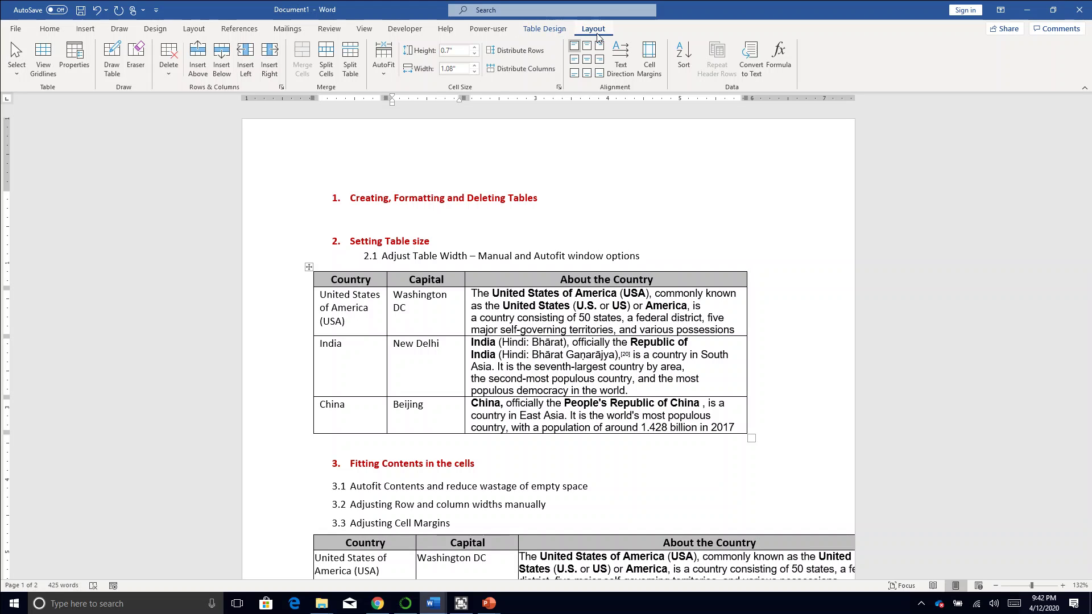
Fit the table under "Setting Table size" to the text width again with AutoFit Window
{"action": "left_click", "coordinate": [383, 67]}
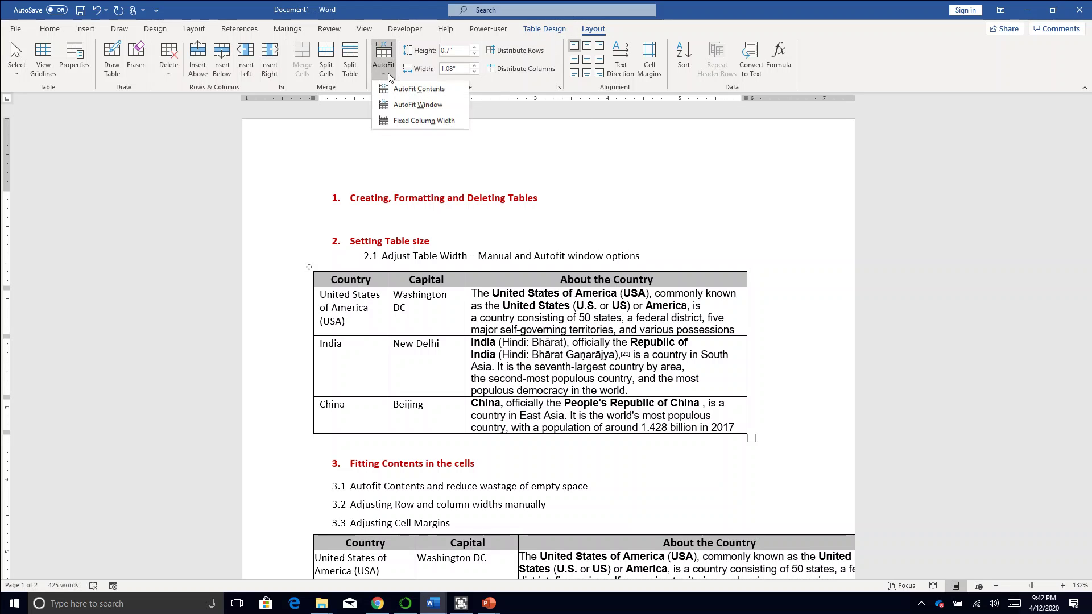
{"action": "left_click", "coordinate": [397, 108]}
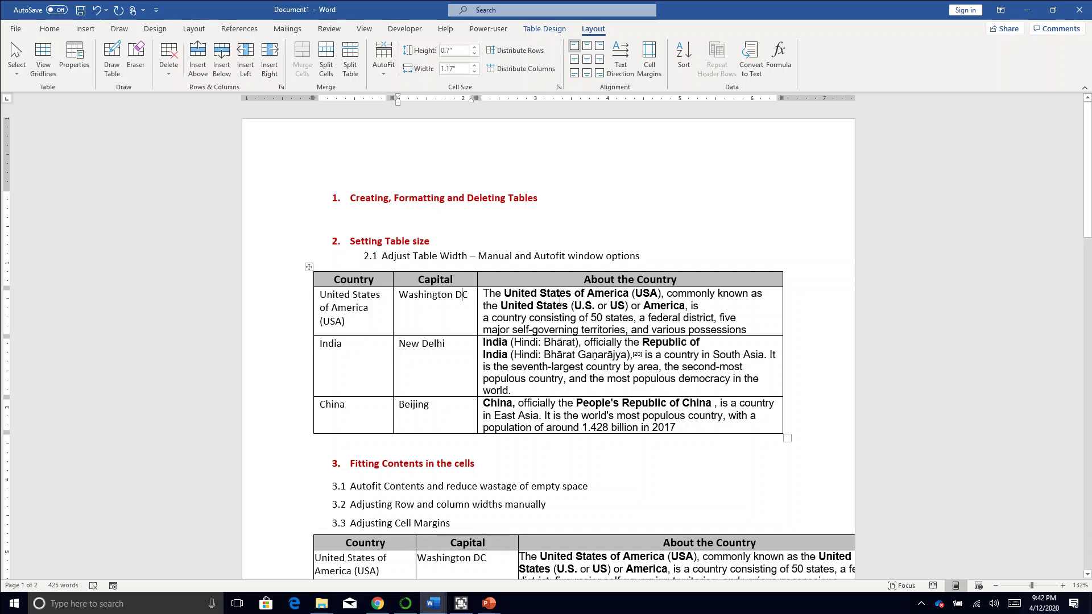
Apply AutoFit Contents to the oversized country table under the heading "Fitting Contents in the cells"
{"action": "scroll", "coordinate": [560, 299], "scroll_direction": "down", "scroll_amount": 1}
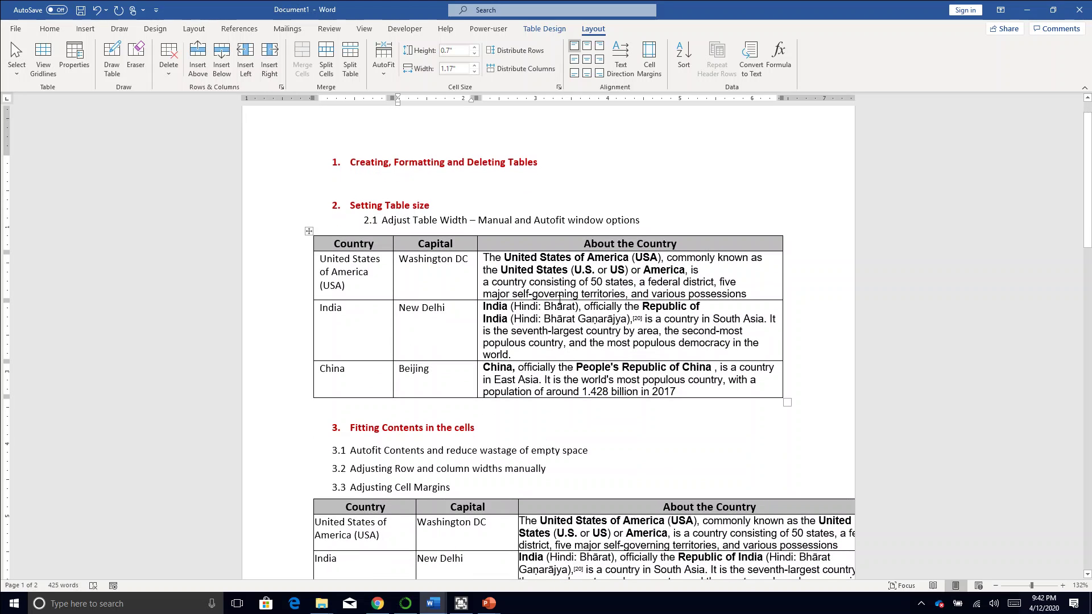
{"action": "scroll", "coordinate": [559, 298], "scroll_direction": "down", "scroll_amount": 1}
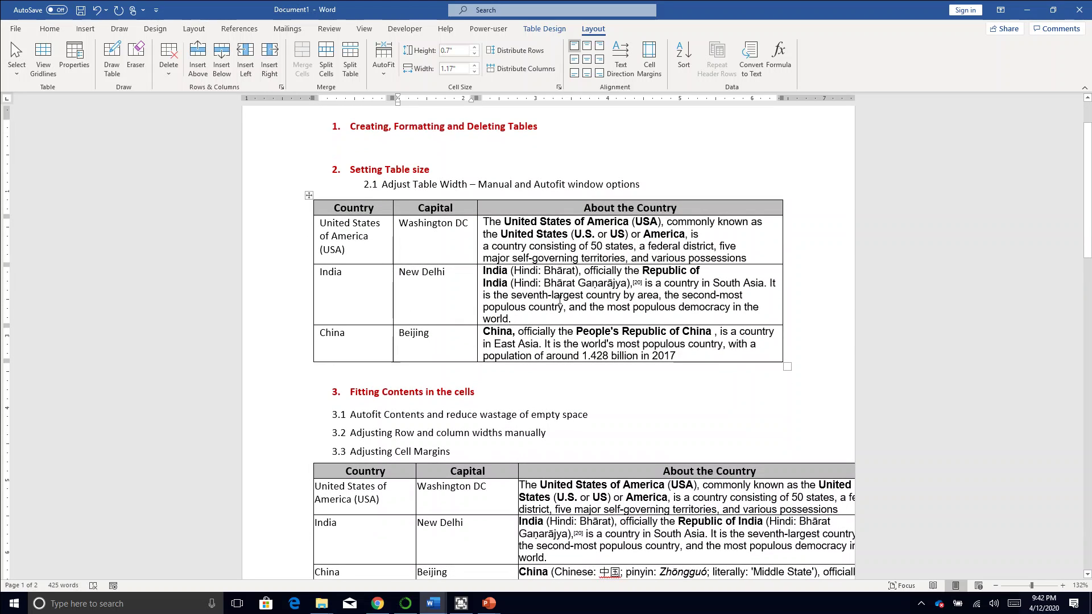
{"action": "scroll", "coordinate": [560, 298], "scroll_direction": "down", "scroll_amount": 2}
{"action": "scroll", "coordinate": [428, 368], "scroll_direction": "down", "scroll_amount": 1}
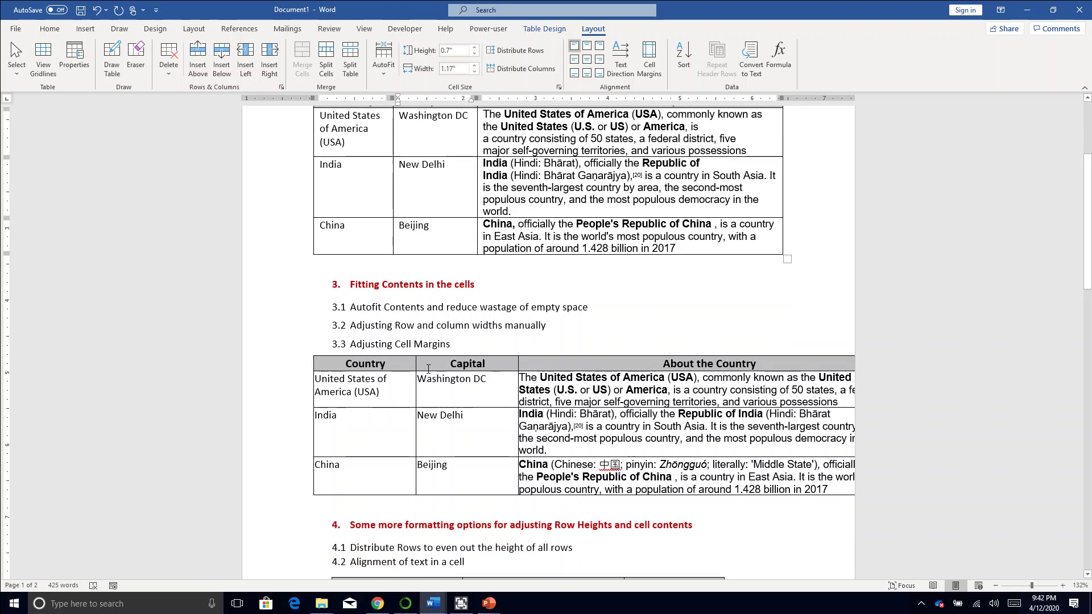
{"action": "scroll", "coordinate": [428, 369], "scroll_direction": "down", "scroll_amount": 2}
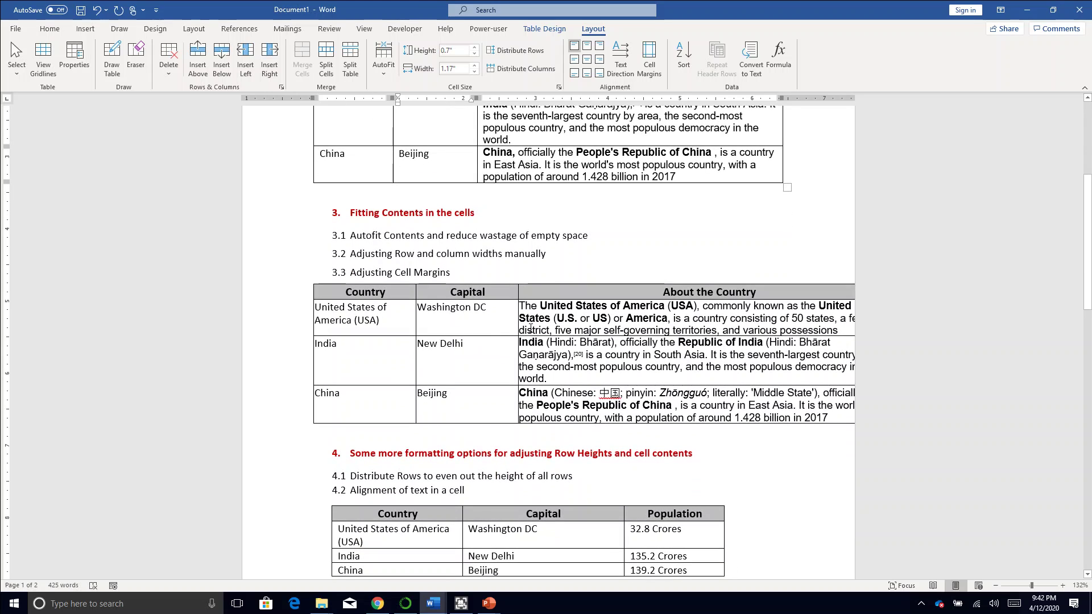
{"action": "scroll", "coordinate": [530, 329], "scroll_direction": "up", "scroll_amount": 3}
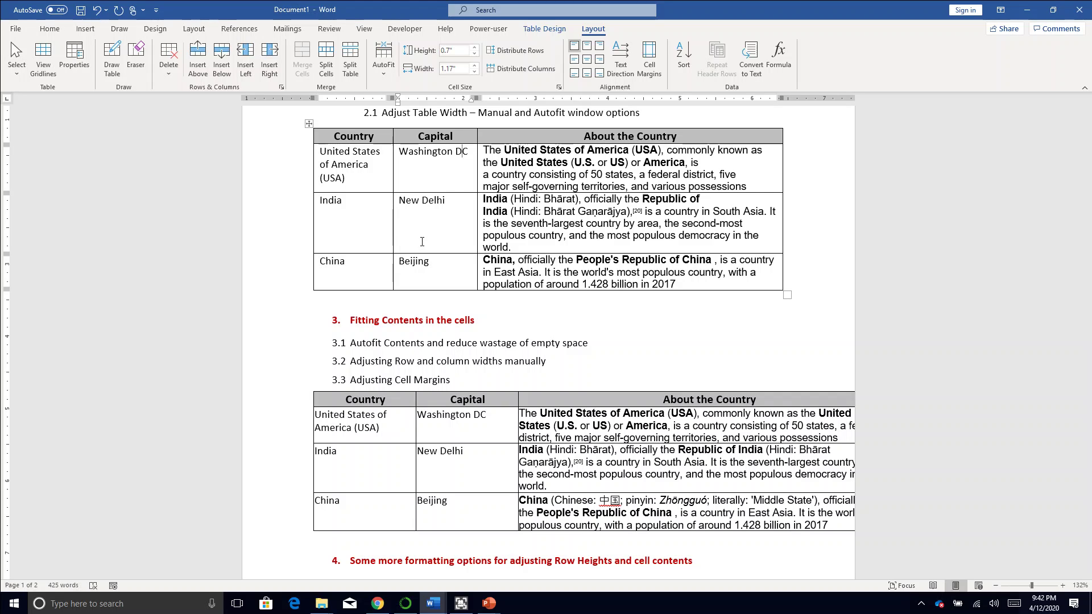
{"action": "left_click", "coordinate": [379, 420]}
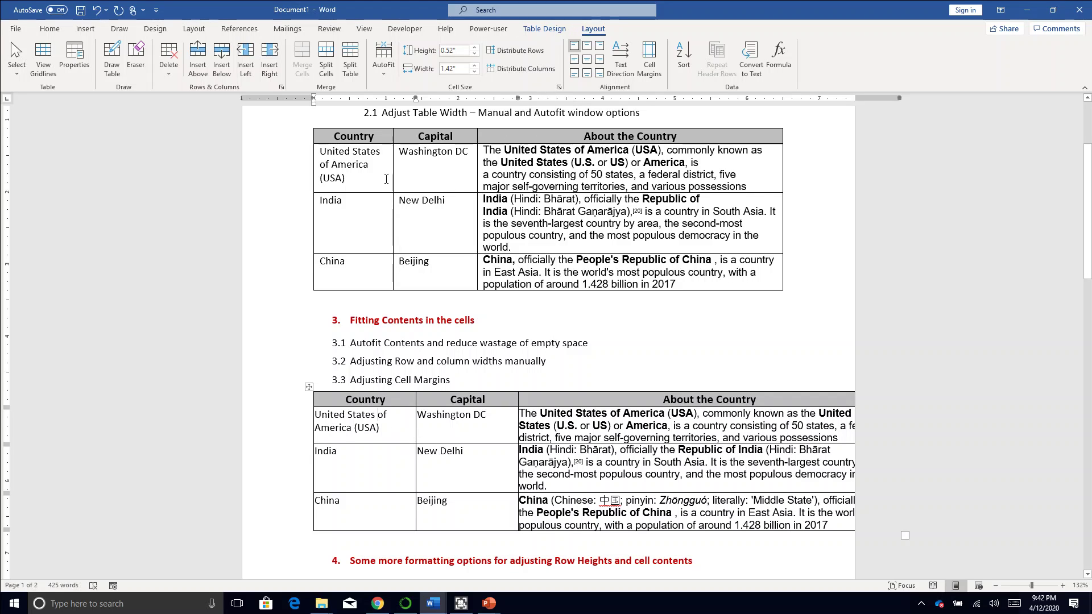
{"action": "left_click", "coordinate": [383, 77]}
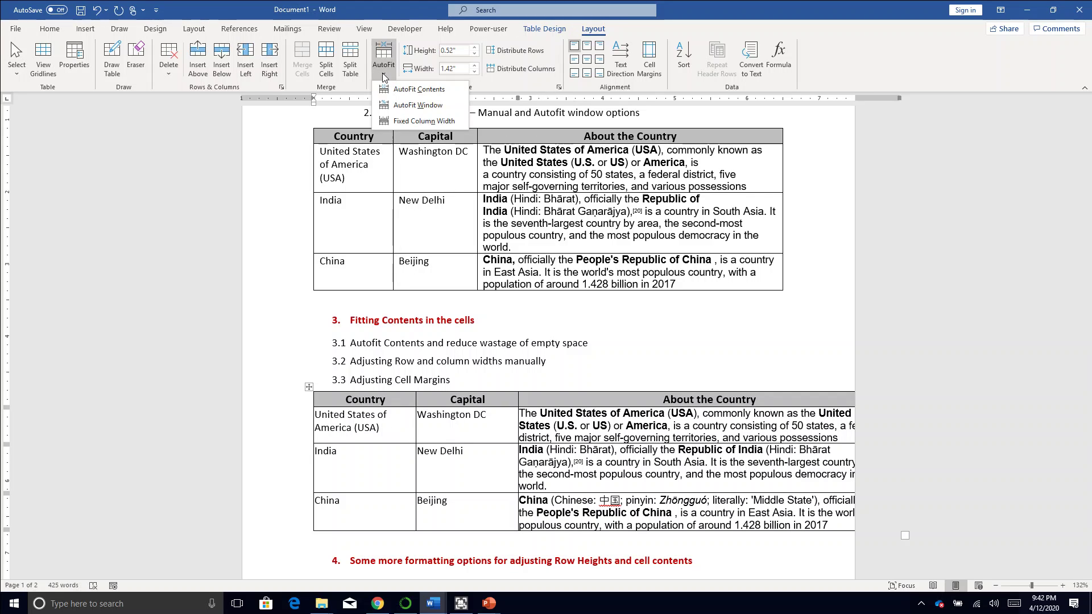
{"action": "left_click", "coordinate": [407, 91]}
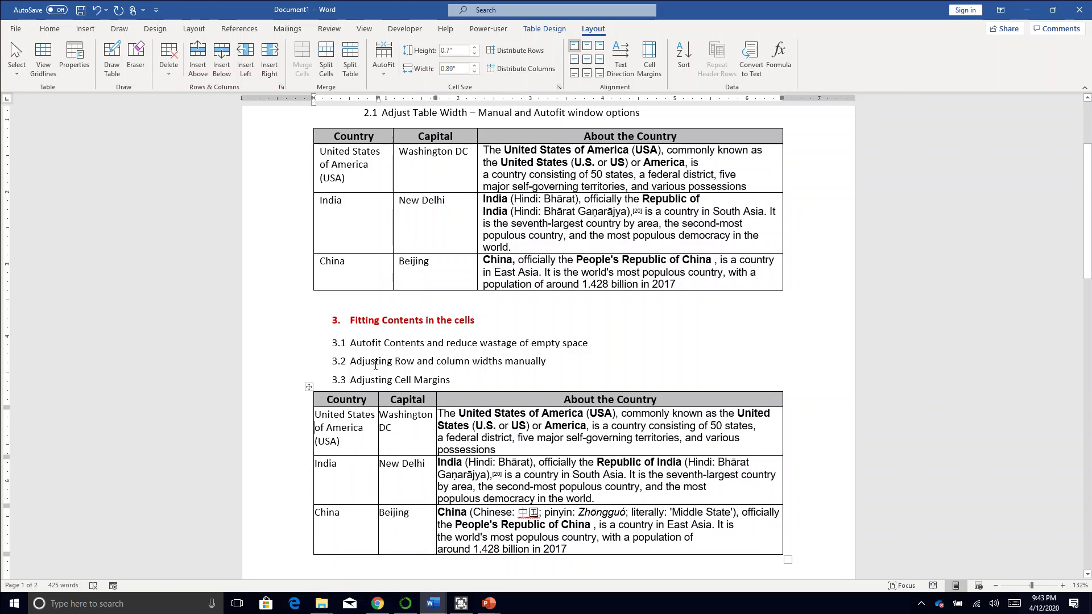
{"action": "left_click", "coordinate": [348, 399]}
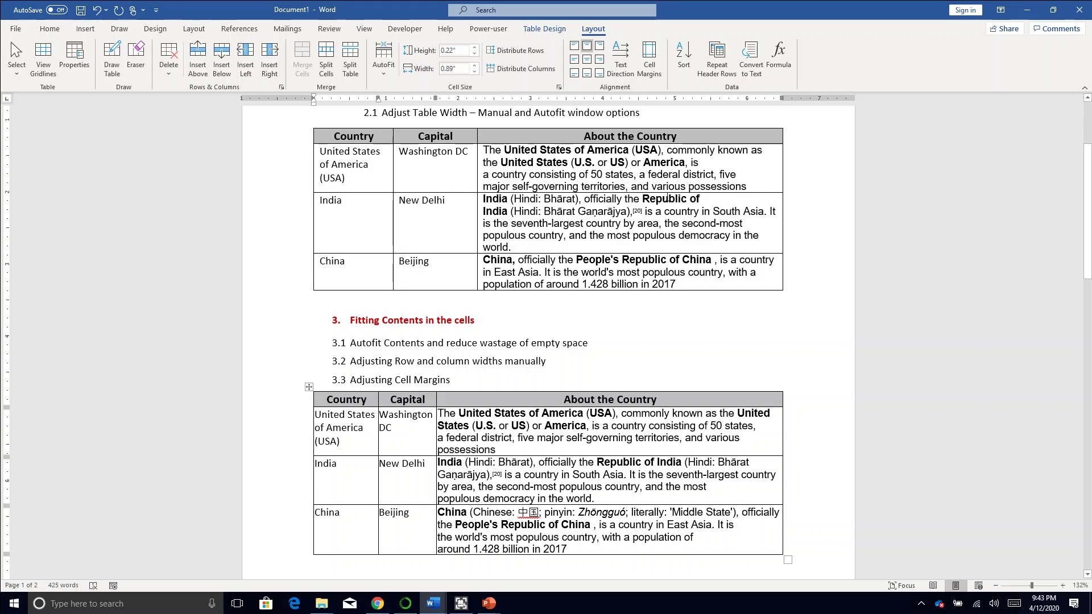
{"action": "left_click", "coordinate": [535, 175]}
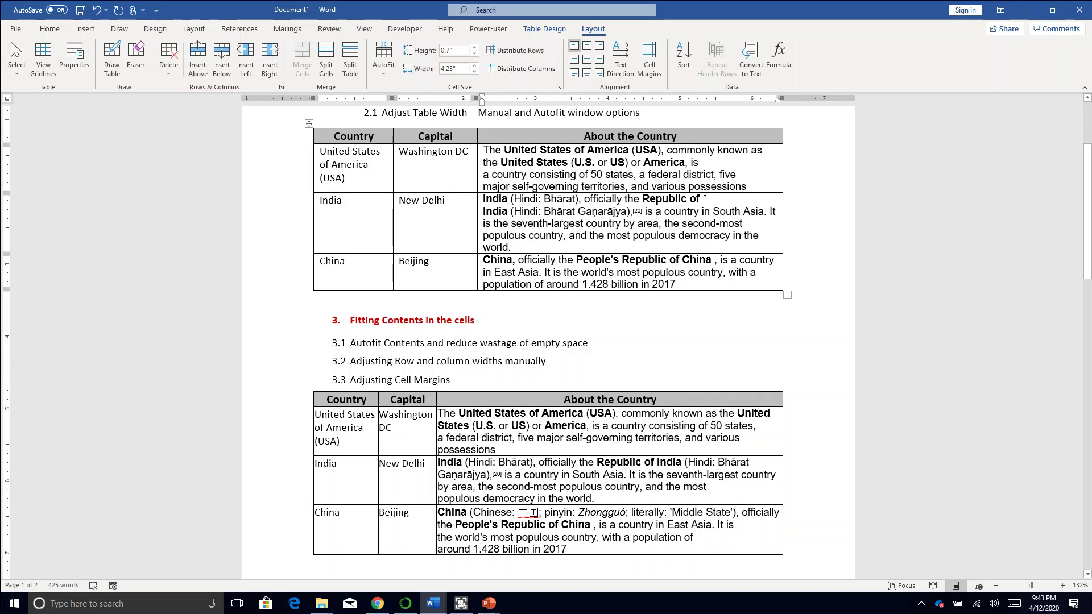
{"action": "left_click", "coordinate": [380, 68]}
{"action": "left_click", "coordinate": [408, 103]}
{"action": "left_click", "coordinate": [422, 438]}
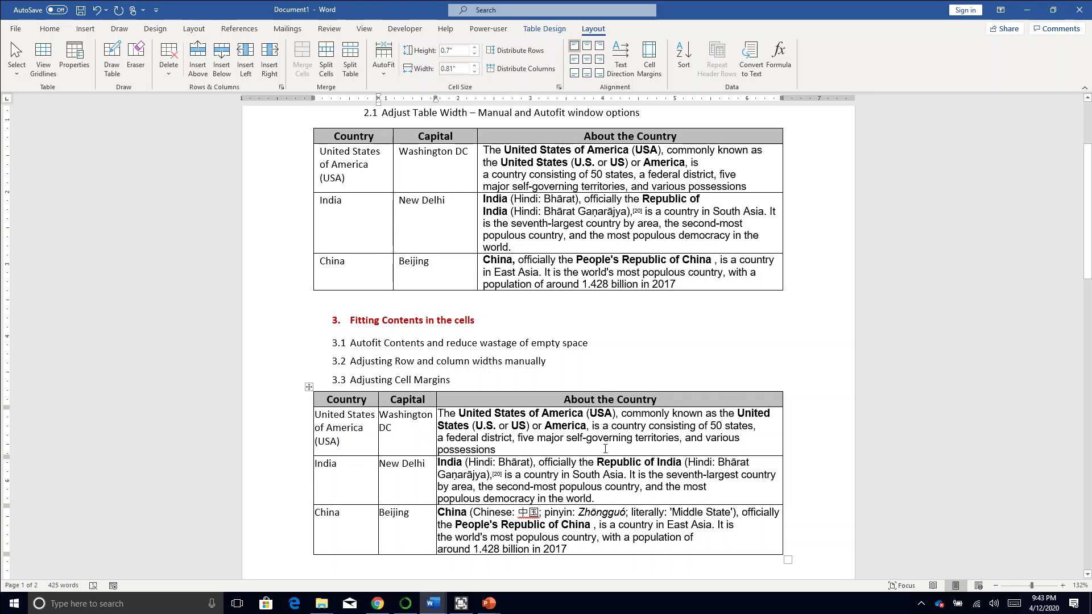
{"action": "scroll", "coordinate": [435, 427], "scroll_direction": "down", "scroll_amount": 1}
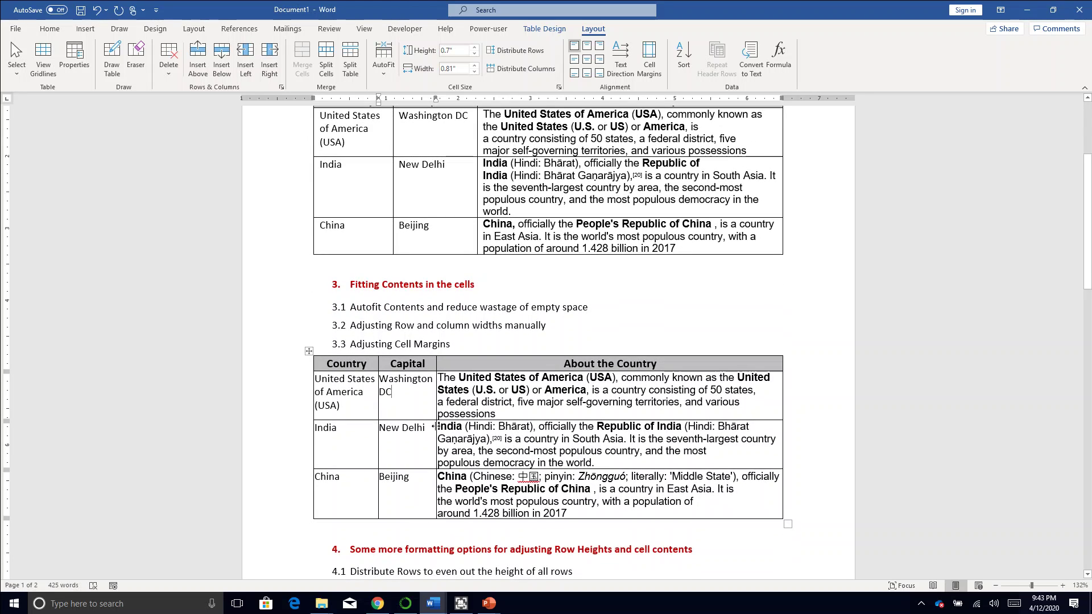
{"action": "scroll", "coordinate": [435, 427], "scroll_direction": "up", "scroll_amount": 1}
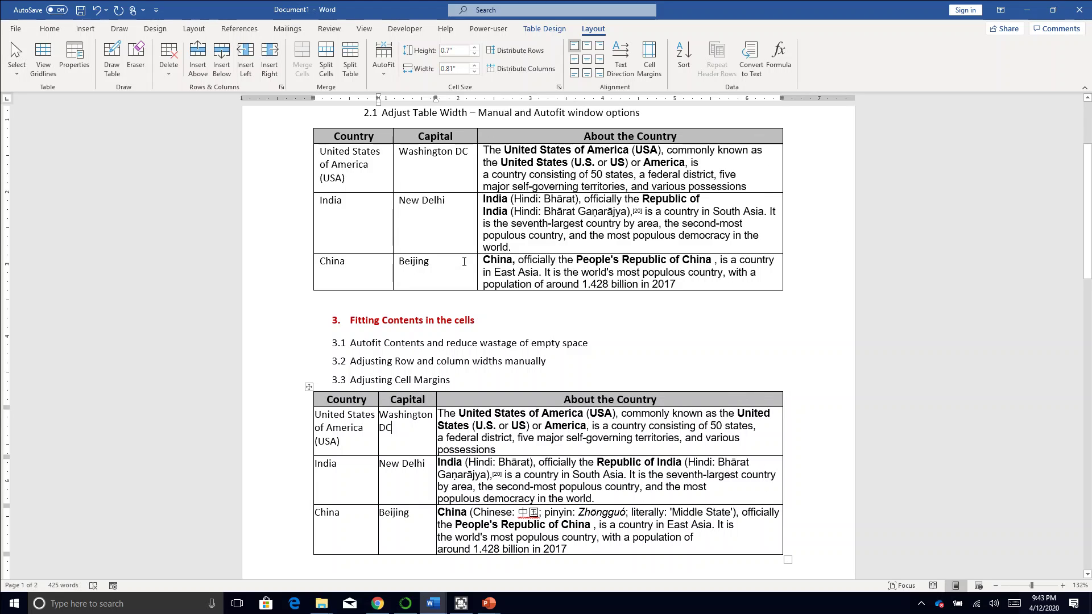
{"action": "left_click_drag", "start_coordinate": [393, 409], "coordinate": [568, 478]}
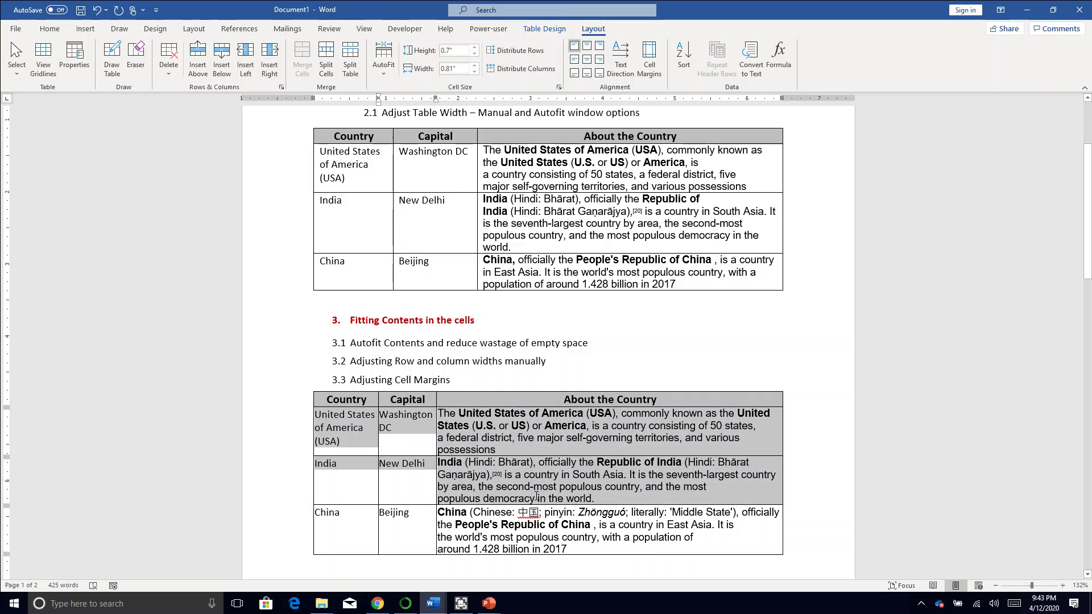
{"action": "left_click", "coordinate": [379, 79]}
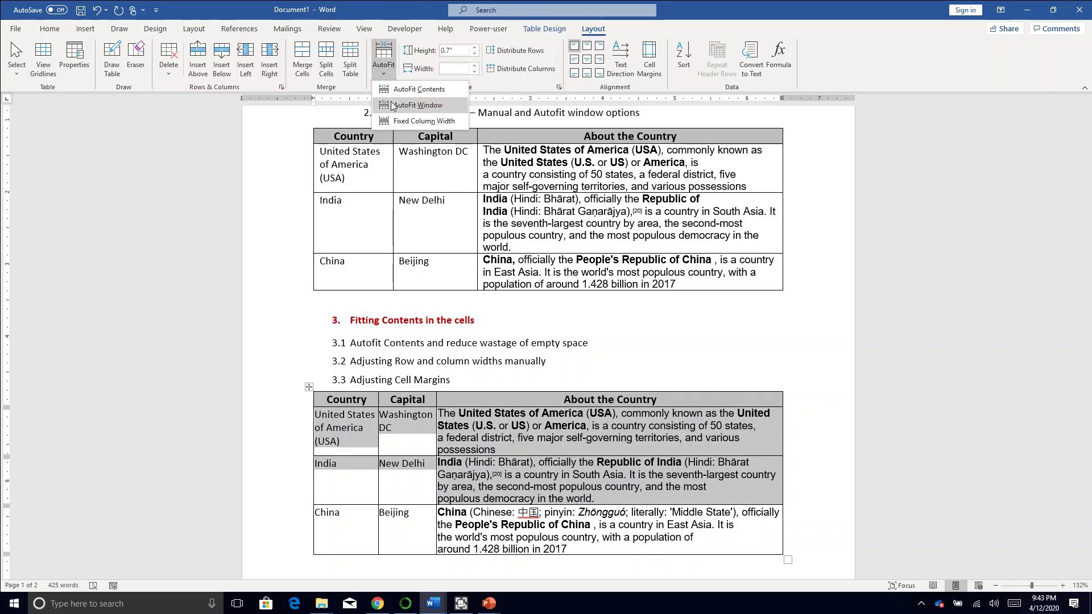
{"action": "scroll", "coordinate": [513, 387], "scroll_direction": "down", "scroll_amount": 1}
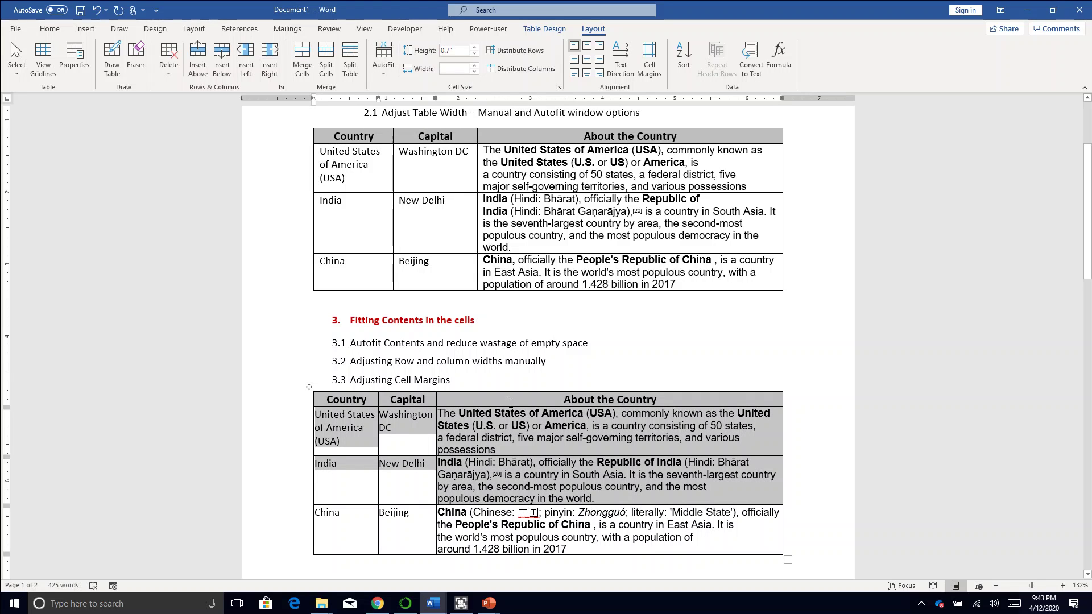
{"action": "left_click", "coordinate": [530, 426]}
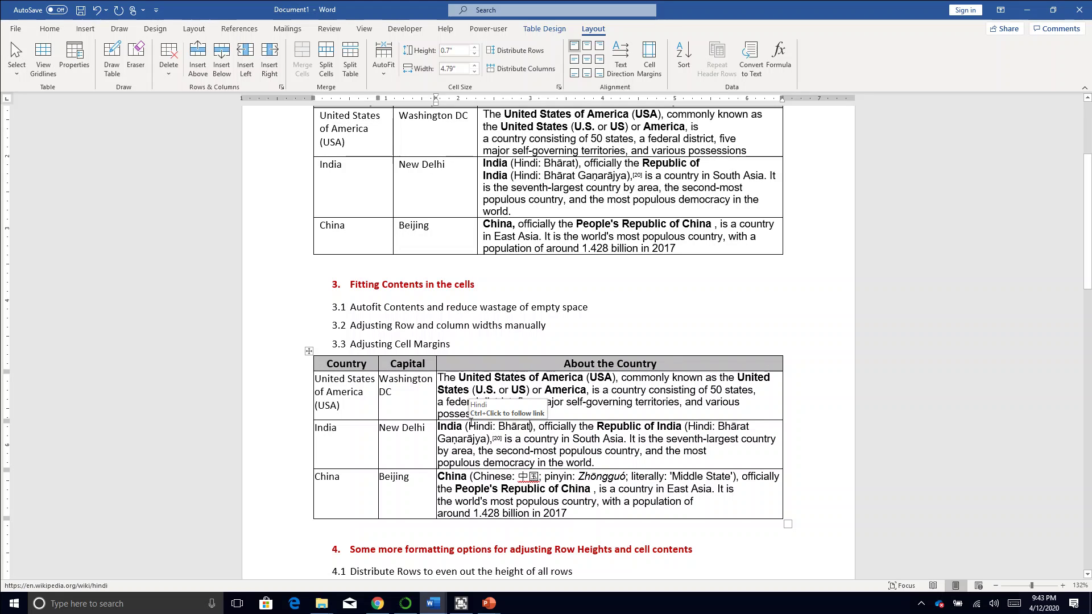
Manually widen the Capital column to about 1.17" and the Country column to about 1.12" in the table under "Fitting Contents in the cells"
{"action": "left_click", "coordinate": [417, 389]}
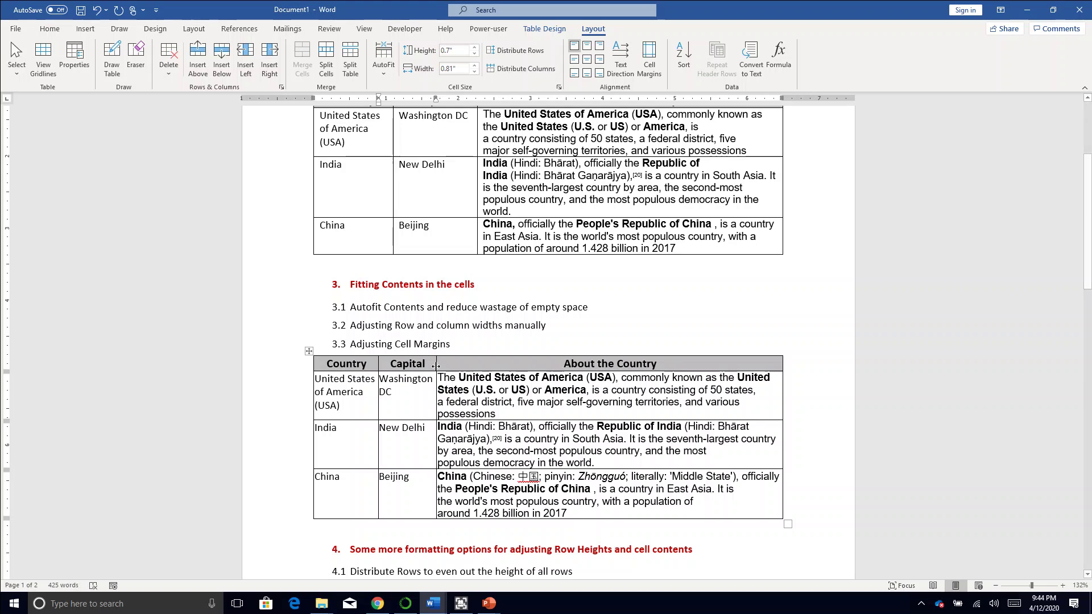
{"action": "left_click_drag", "start_coordinate": [436, 366], "coordinate": [461, 365]}
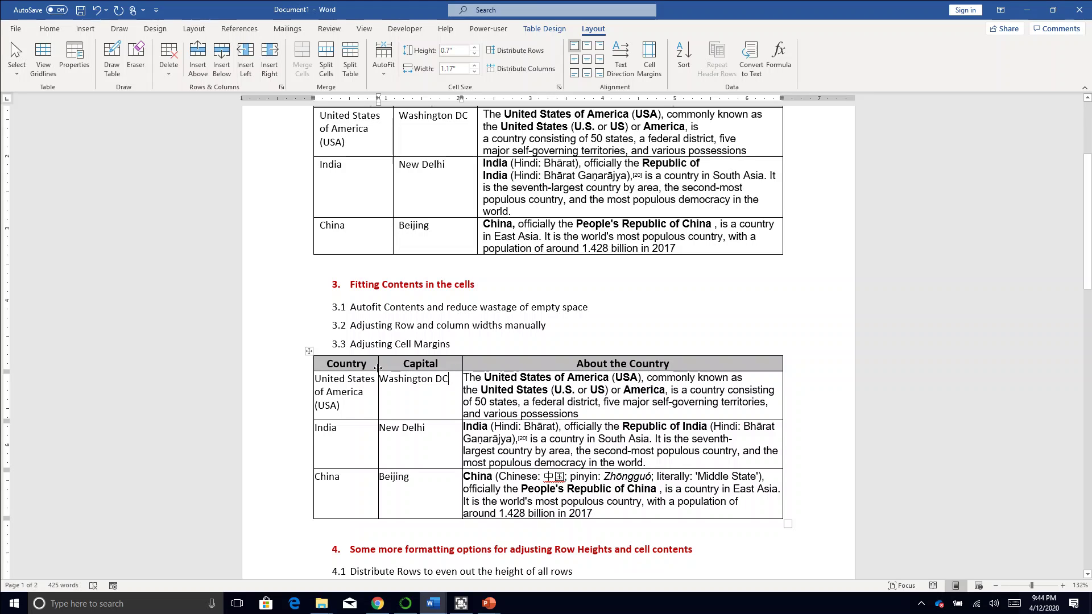
{"action": "left_click_drag", "start_coordinate": [377, 368], "coordinate": [394, 370]}
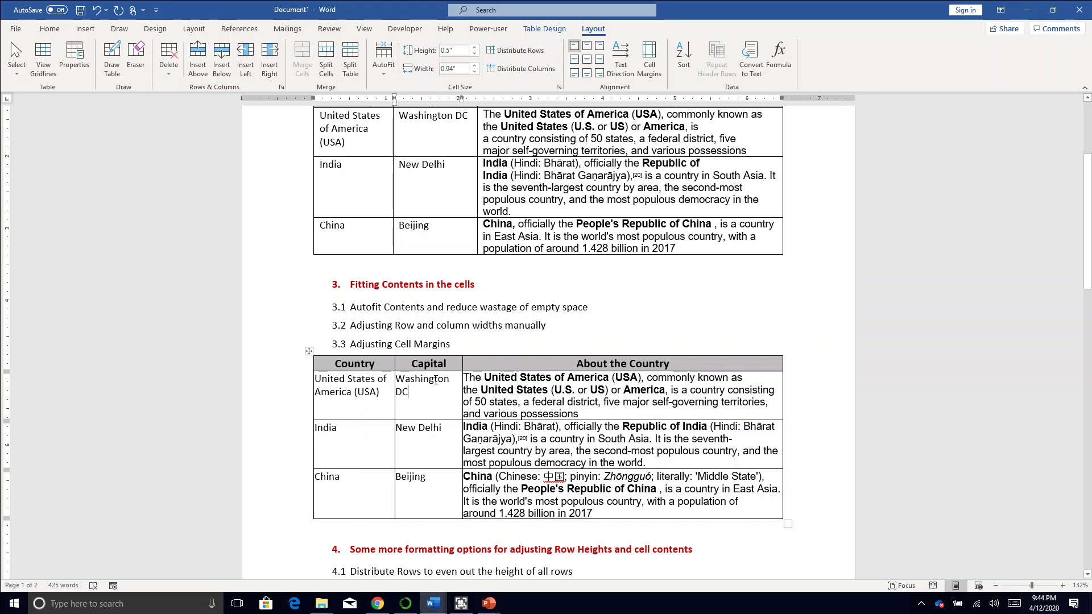
Set the preferred width of the Capital column to 1.2" in Table Properties for the table under "Fitting Contents in the cells"
{"action": "right_click", "coordinate": [431, 394]}
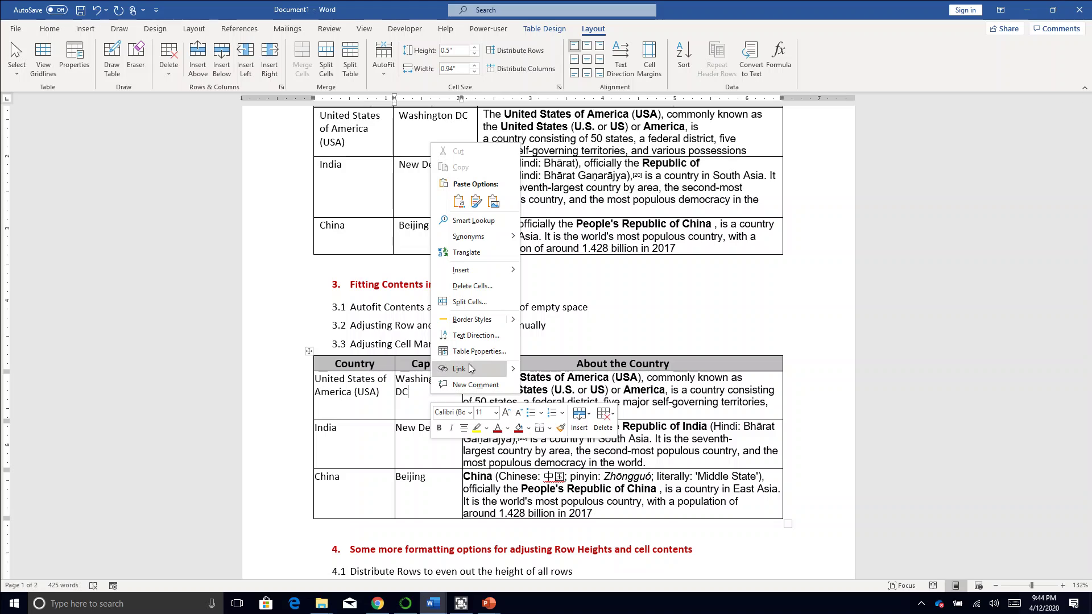
{"action": "left_click", "coordinate": [480, 349]}
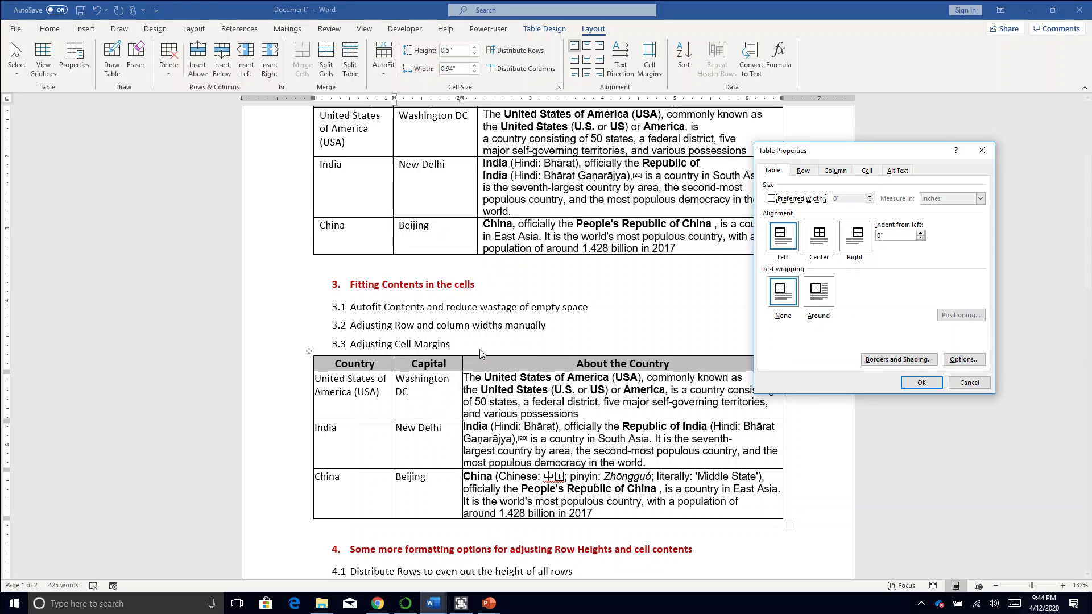
{"action": "left_click", "coordinate": [835, 172]}
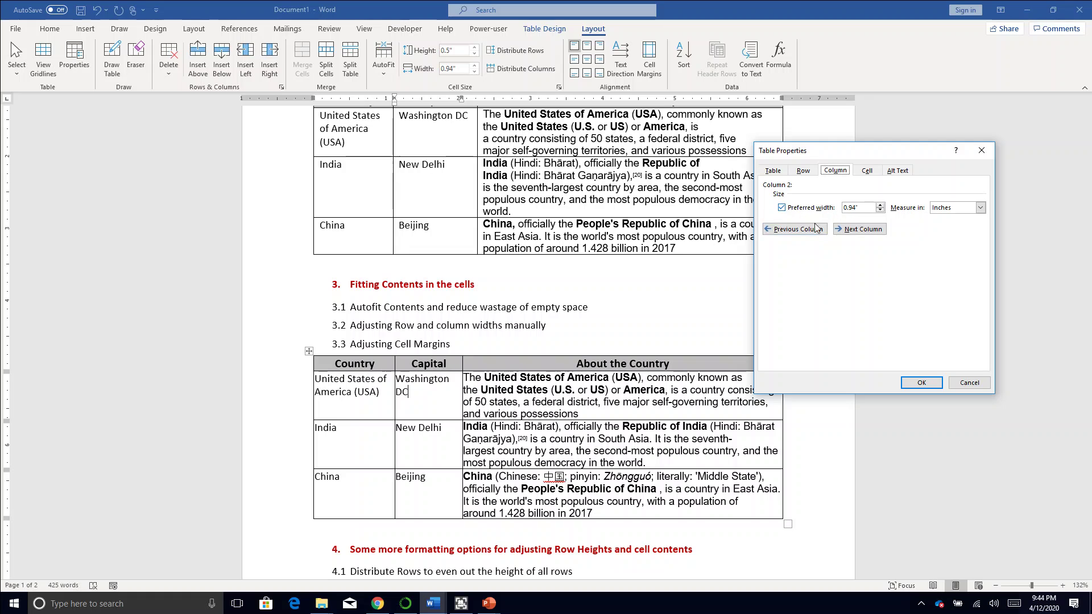
{"action": "left_click", "coordinate": [856, 210]}
{"action": "key", "text": "BackSpace"}
{"action": "key", "text": "BackSpace"}
{"action": "type", "text": "1.2\""}
{"action": "key", "text": "BackSpace"}
{"action": "key", "text": "BackSpace"}
{"action": "key", "text": "BackSpace"}
{"action": "left_click", "coordinate": [922, 382]}
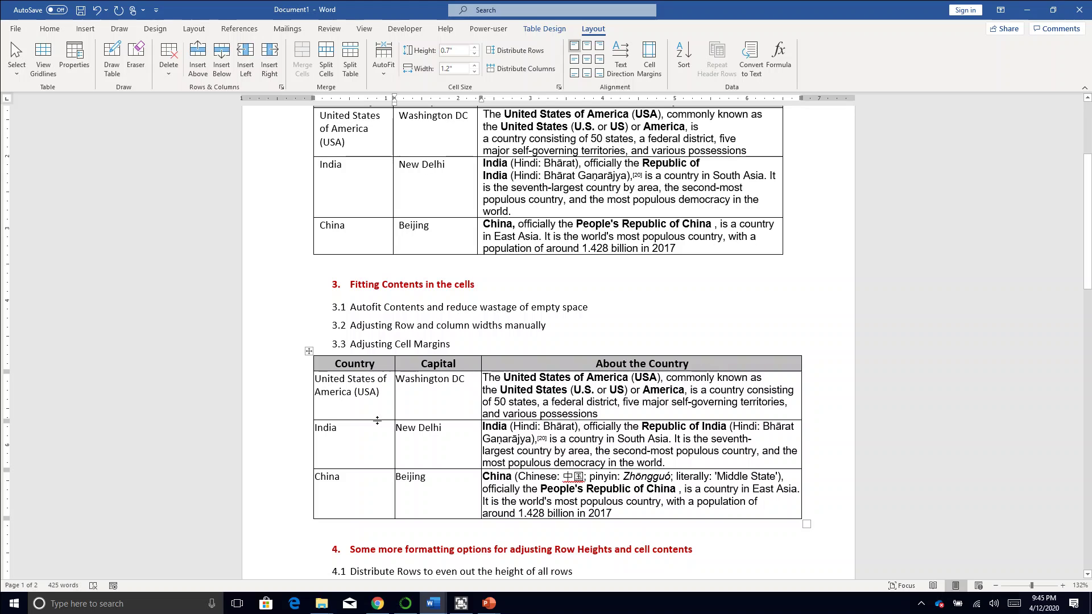
Manually increase the height of the United States row in the table under "Fitting Contents in the cells" to about 0.83"
{"action": "left_click_drag", "start_coordinate": [377, 420], "coordinate": [376, 412]}
{"action": "left_click_drag", "start_coordinate": [368, 420], "coordinate": [367, 430]}
Check the specified row height of the United States row in Table Properties for the table under "Fitting Contents in the cells"
{"action": "right_click", "coordinate": [369, 426]}
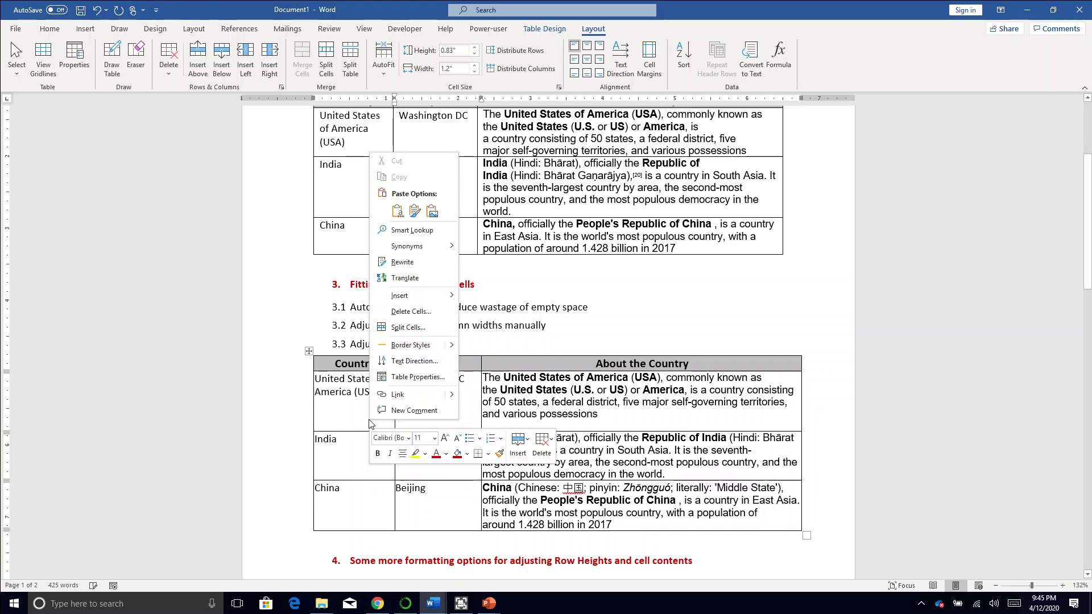
{"action": "left_click", "coordinate": [418, 377]}
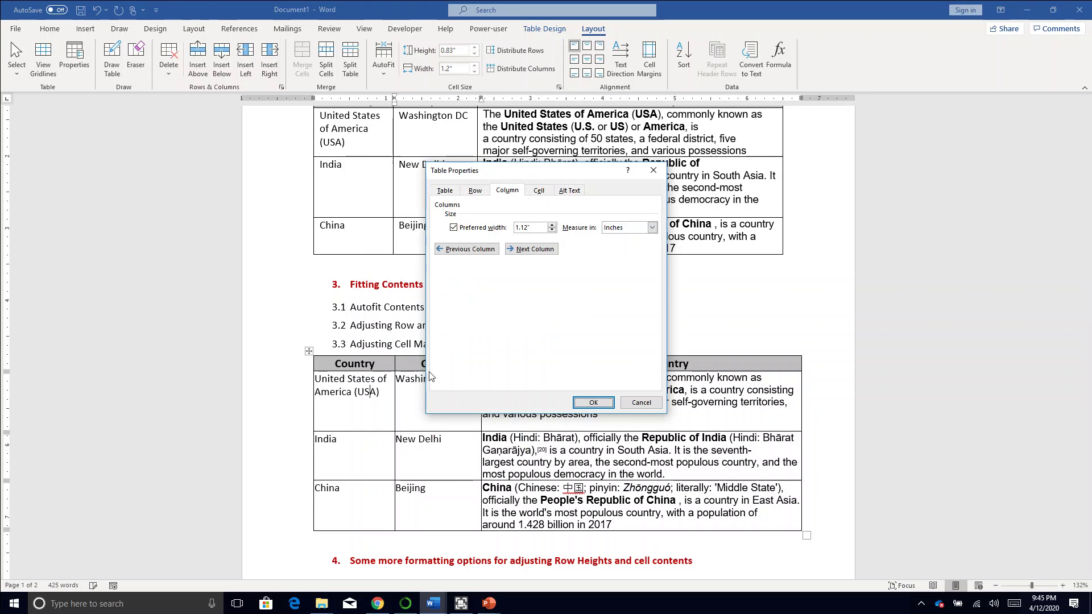
{"action": "left_click", "coordinate": [476, 191]}
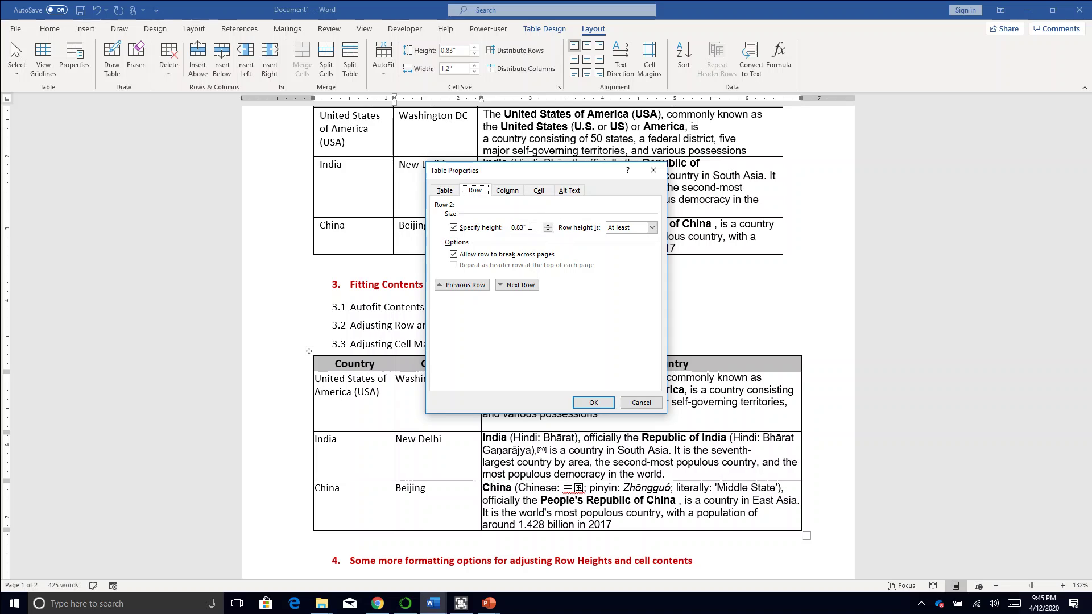
{"action": "left_click", "coordinate": [593, 402]}
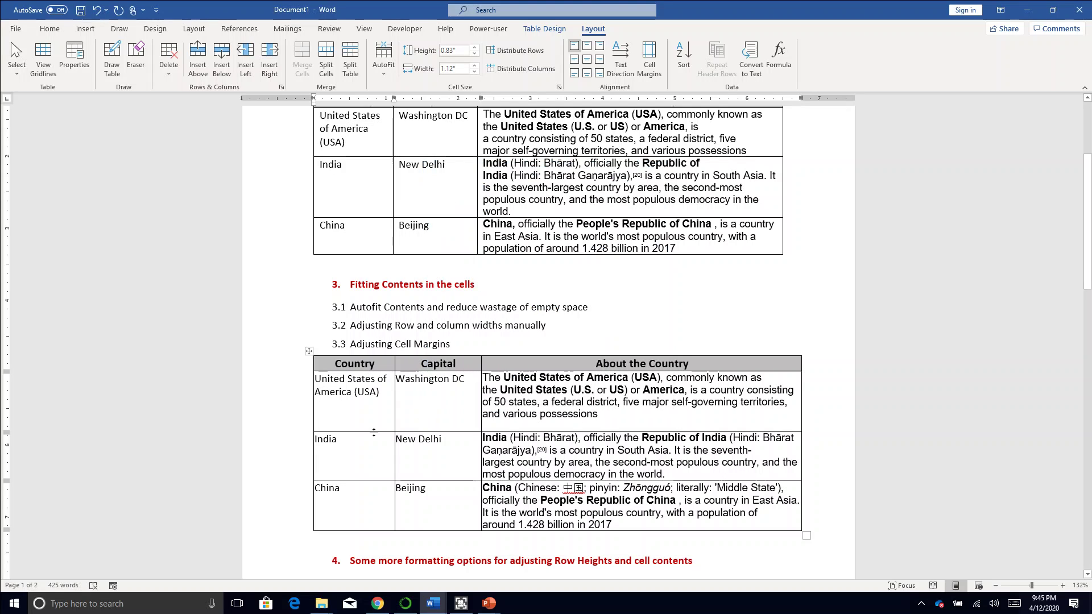
{"action": "left_click_drag", "start_coordinate": [374, 432], "coordinate": [375, 430]}
Review the cell size and vertical alignment options in Table Properties for the three country name cells under "Fitting Contents in the cells"
{"action": "mouse_move", "coordinate": [316, 378]}
{"action": "left_mouse_down"}
{"action": "mouse_move", "coordinate": [332, 440]}
{"action": "mouse_move", "coordinate": [315, 380]}
{"action": "left_mouse_up"}
{"action": "left_click_drag", "start_coordinate": [335, 379], "coordinate": [347, 500]}
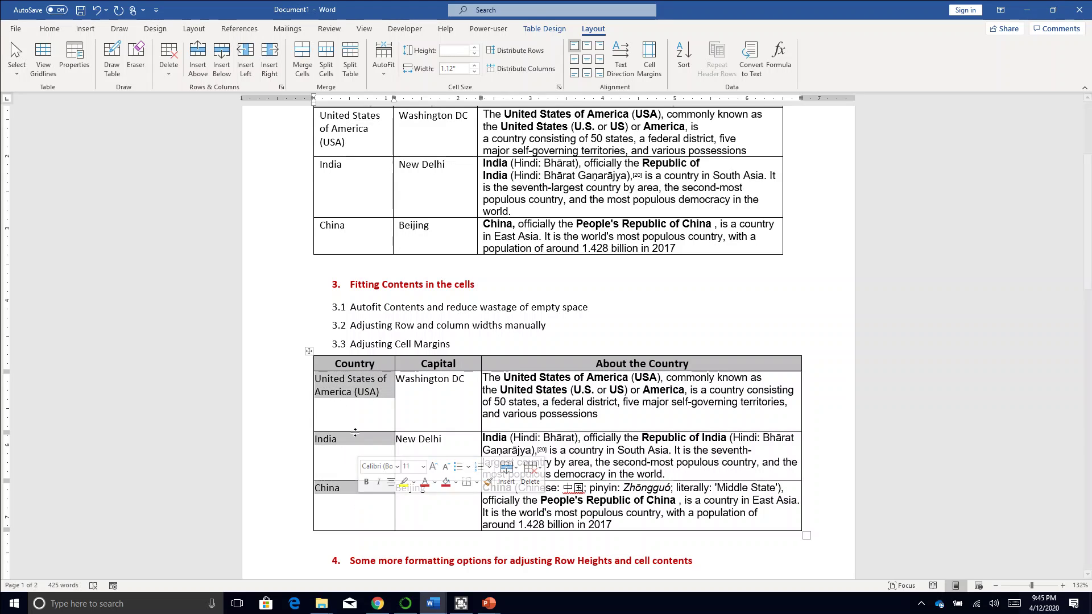
{"action": "right_click", "coordinate": [352, 389]}
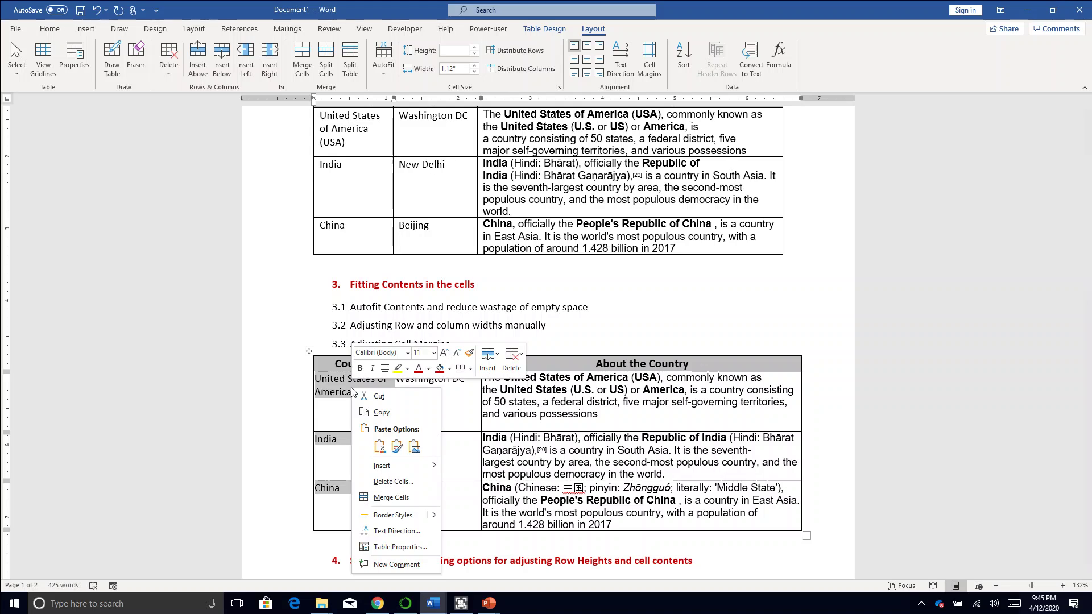
{"action": "left_click", "coordinate": [405, 546]}
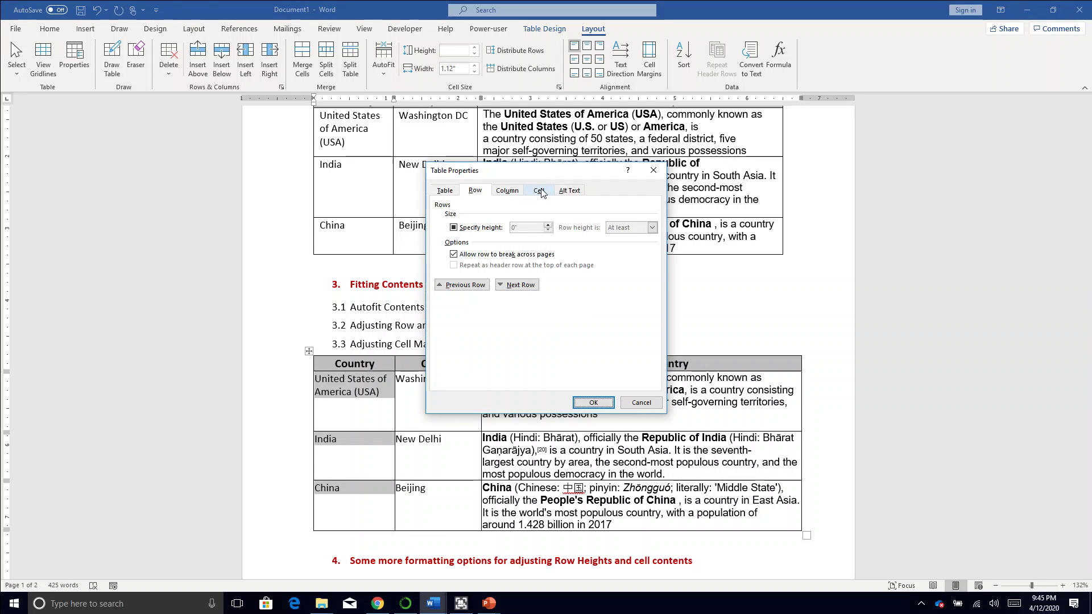
{"action": "left_click", "coordinate": [539, 191]}
{"action": "left_click_drag", "start_coordinate": [570, 169], "coordinate": [745, 187]}
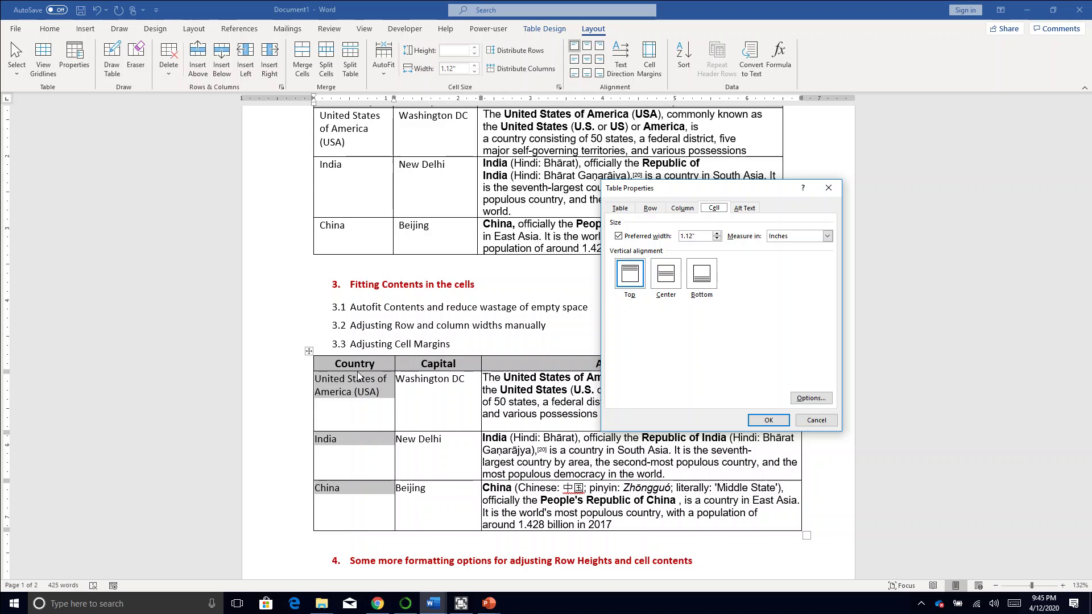
{"action": "left_click", "coordinate": [768, 420]}
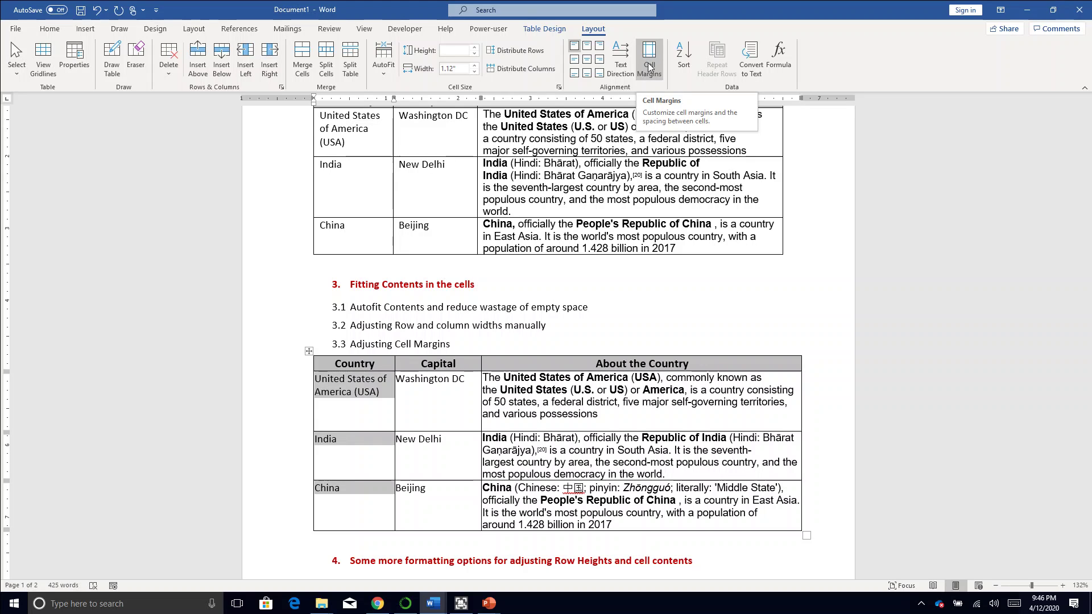
Set the default left cell margin to 0.2" for the table under "Fitting Contents in the cells"
{"action": "left_click", "coordinate": [649, 67]}
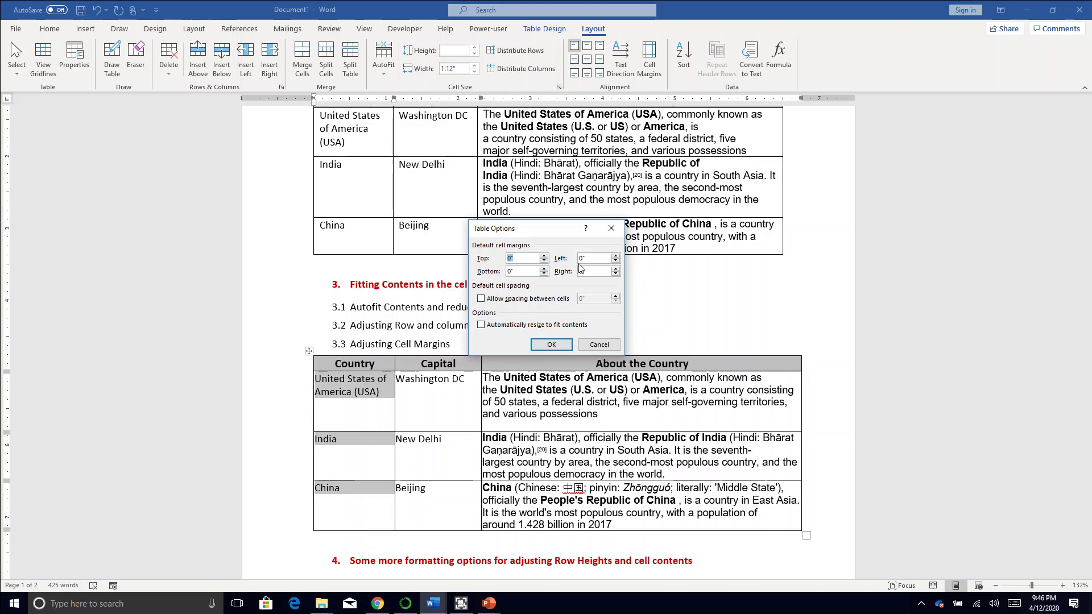
{"action": "left_click", "coordinate": [597, 258]}
{"action": "type", "text": ".2"}
{"action": "left_click", "coordinate": [551, 345]}
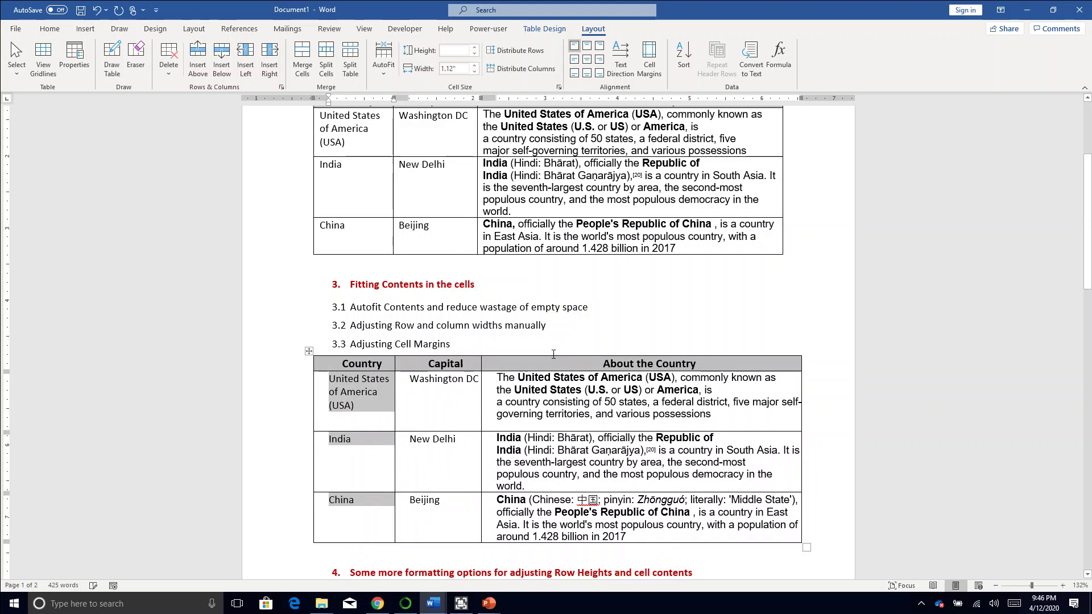
{"action": "left_click", "coordinate": [349, 392]}
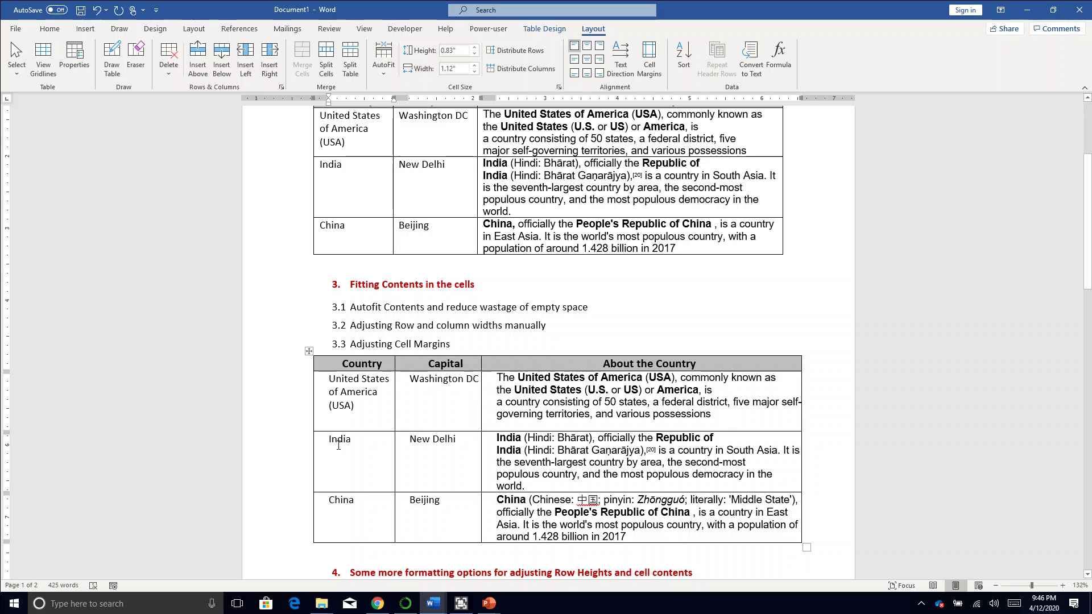
Set the default top cell margin to 0.1" for the table under "Fitting Contents in the cells"
{"action": "left_click", "coordinate": [333, 392]}
{"action": "left_click_drag", "start_coordinate": [350, 388], "coordinate": [526, 506]}
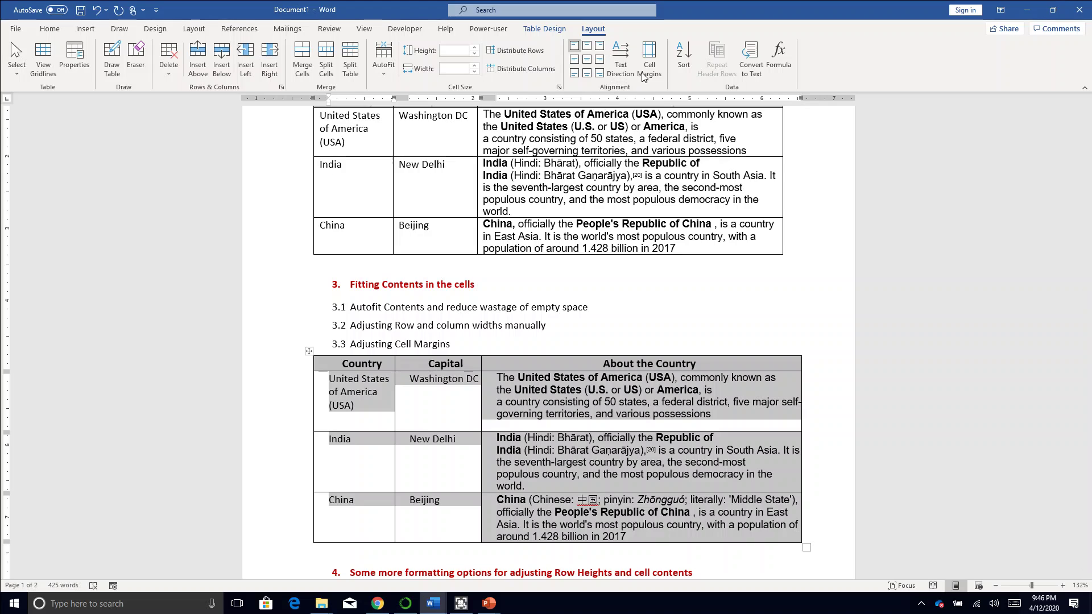
{"action": "left_click", "coordinate": [649, 59]}
{"action": "type", "text": "0"}
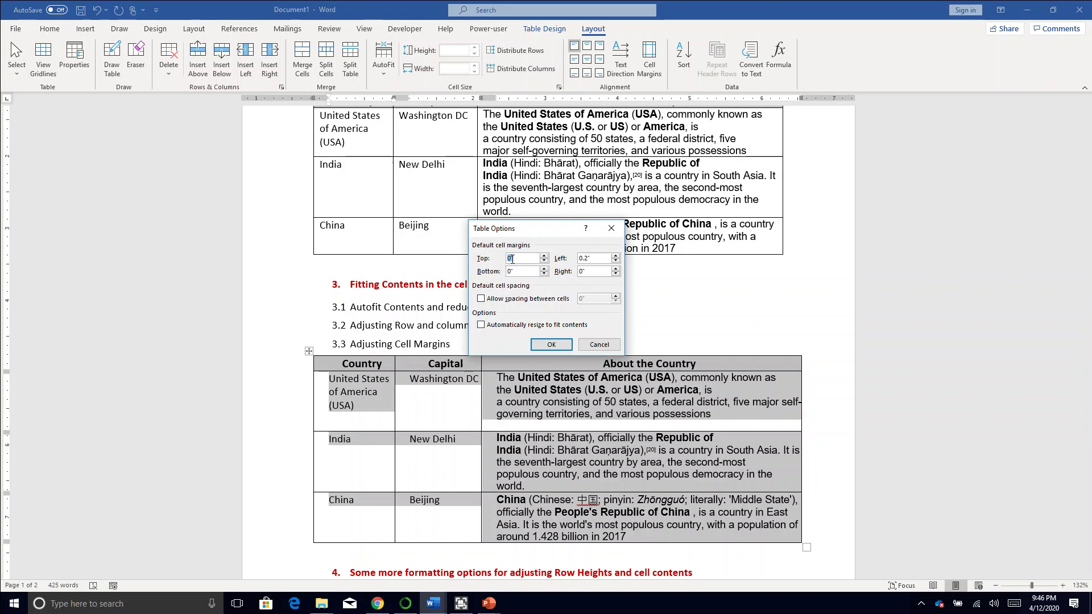
{"action": "type", "text": ".1"}
{"action": "key", "text": "Return"}
{"action": "left_click", "coordinate": [621, 428]}
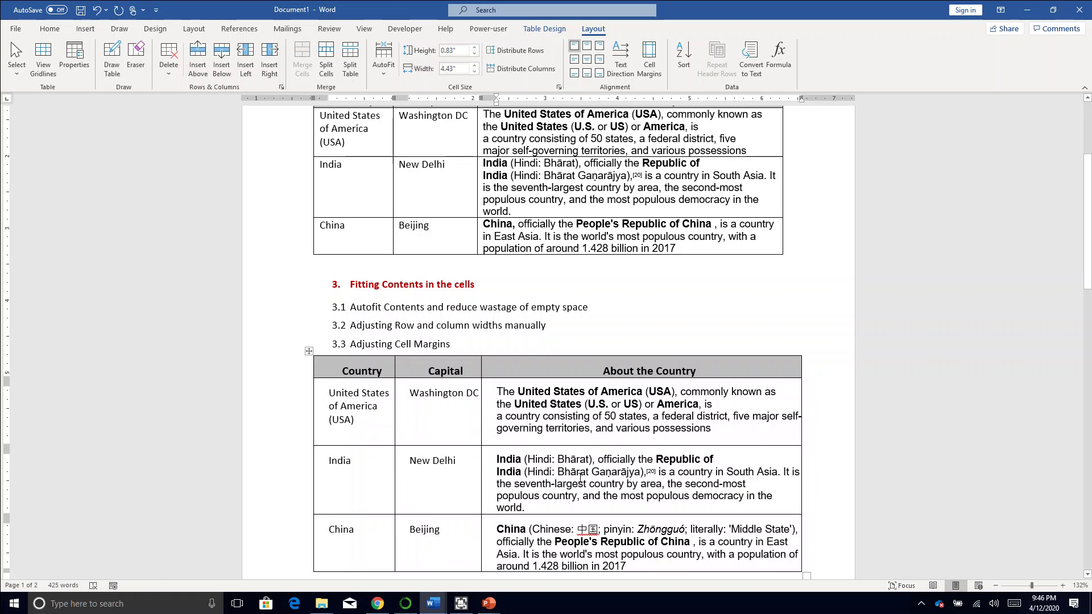
Reset the default top and left cell margins to 0 for the table under "Fitting Contents in the cells"
{"action": "left_click", "coordinate": [649, 57]}
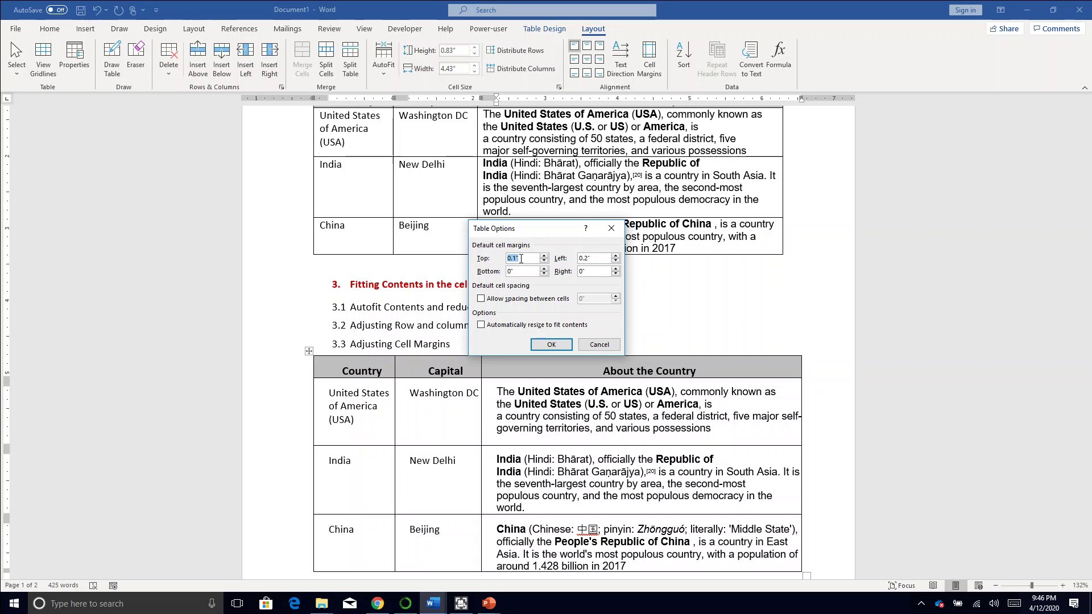
{"action": "type", "text": "0"}
{"action": "key", "text": "Tab"}
{"action": "type", "text": "0"}
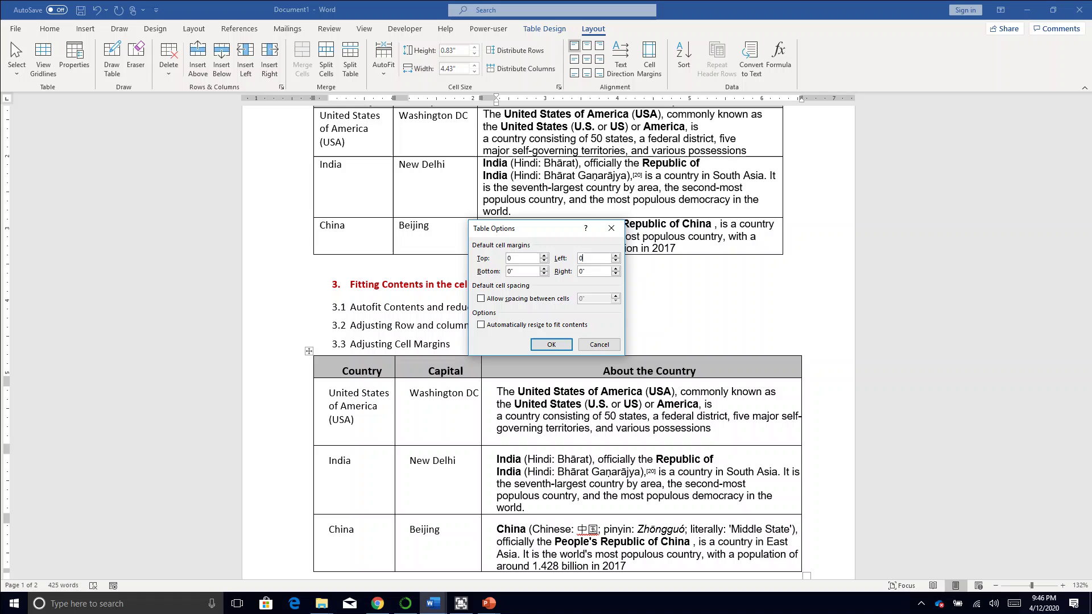
{"action": "left_click", "coordinate": [544, 345]}
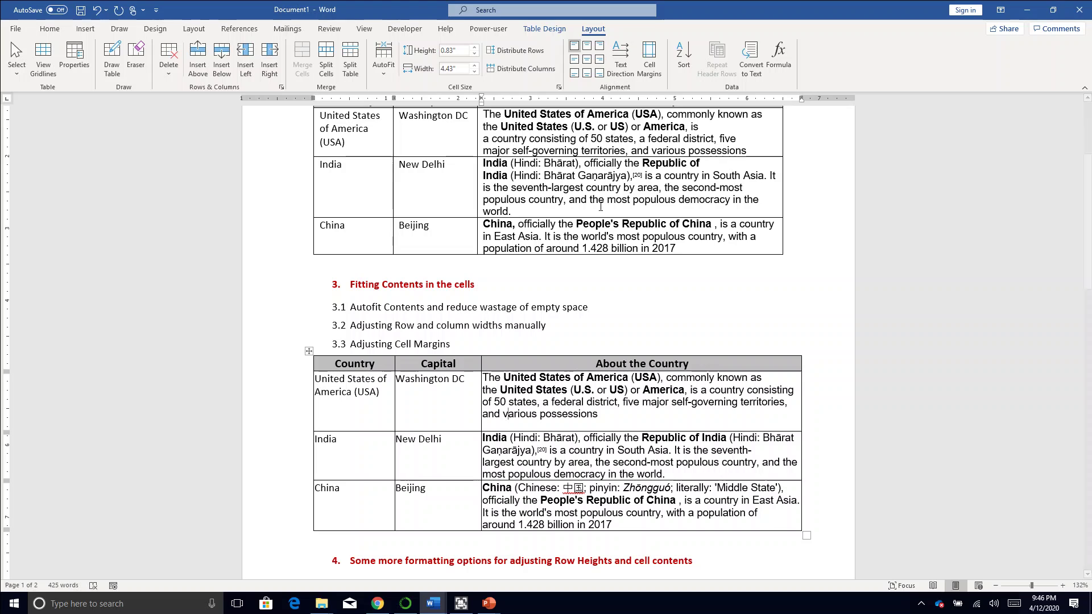
Delete the empty paragraph above heading 4, "Some more formatting options for adjusting Row Heights and cell contents"
{"action": "scroll", "coordinate": [475, 366], "scroll_direction": "down", "scroll_amount": 1}
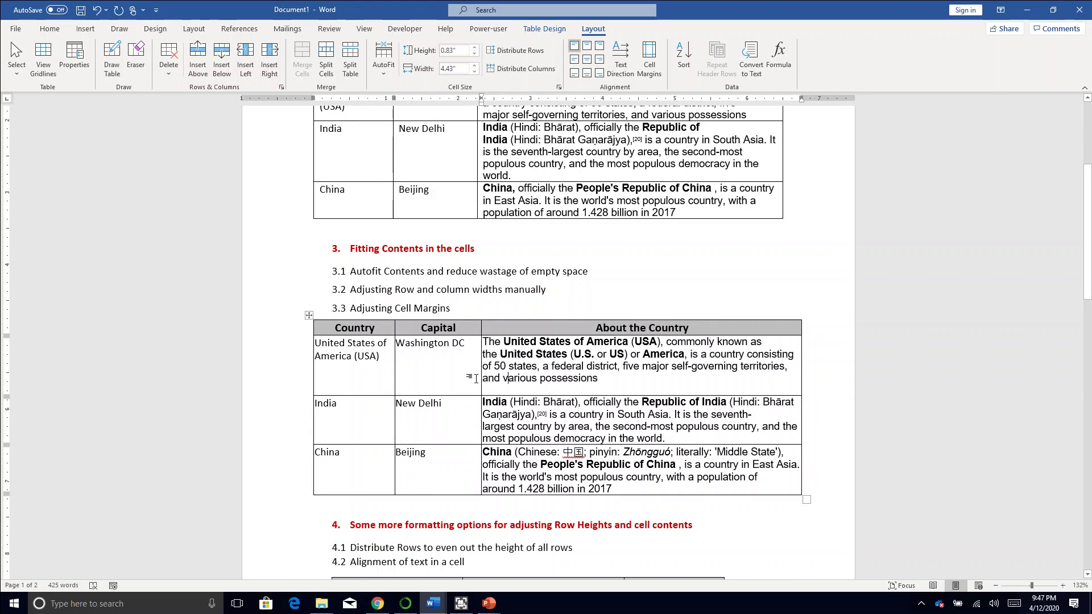
{"action": "scroll", "coordinate": [475, 378], "scroll_direction": "down", "scroll_amount": 4}
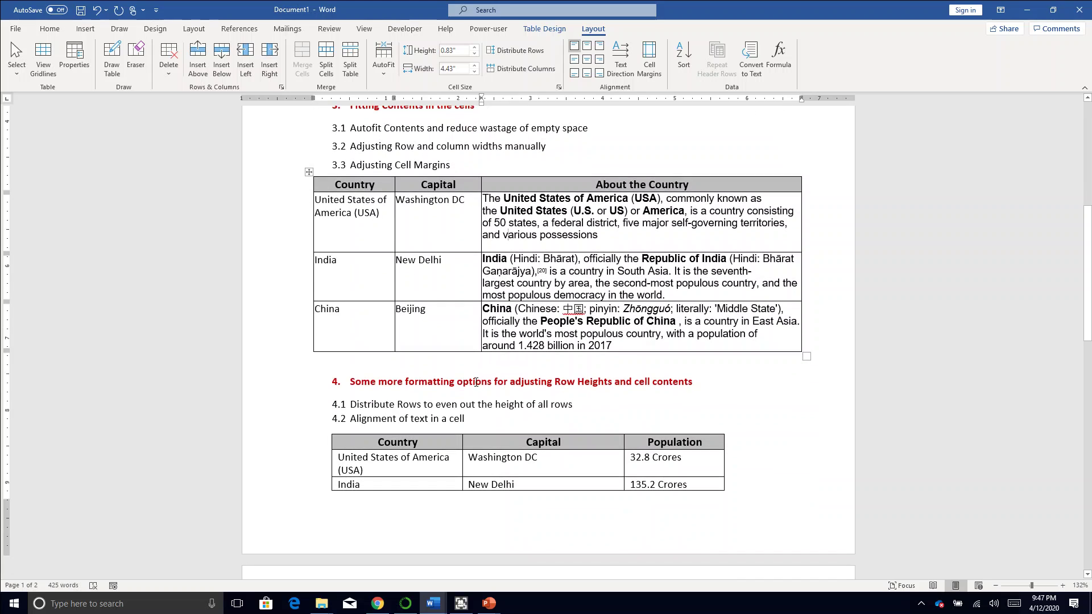
{"action": "scroll", "coordinate": [399, 467], "scroll_direction": "down", "scroll_amount": 1}
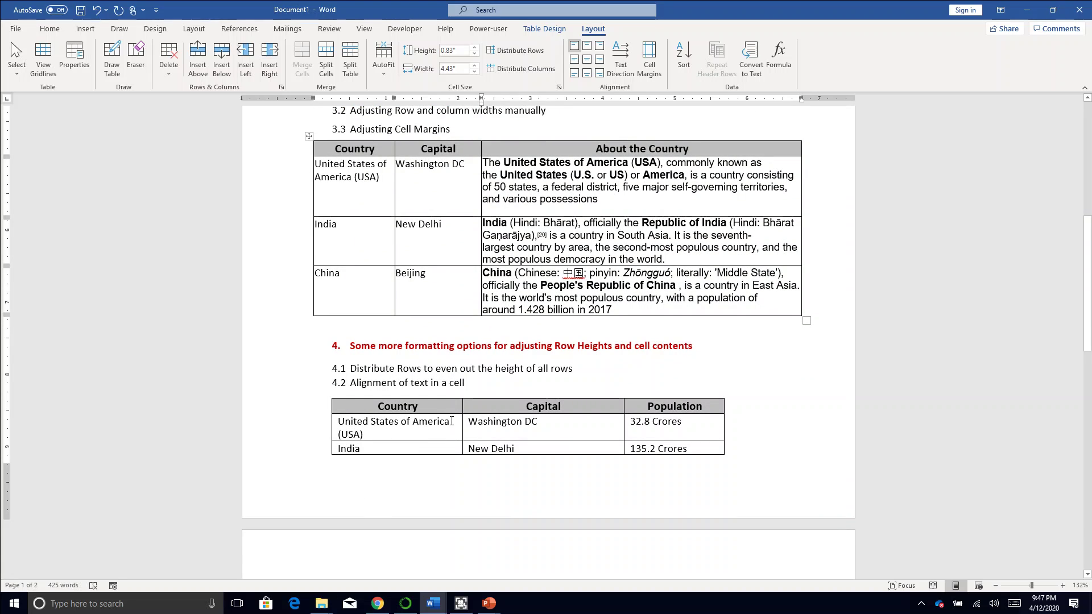
{"action": "scroll", "coordinate": [451, 421], "scroll_direction": "down", "scroll_amount": 1}
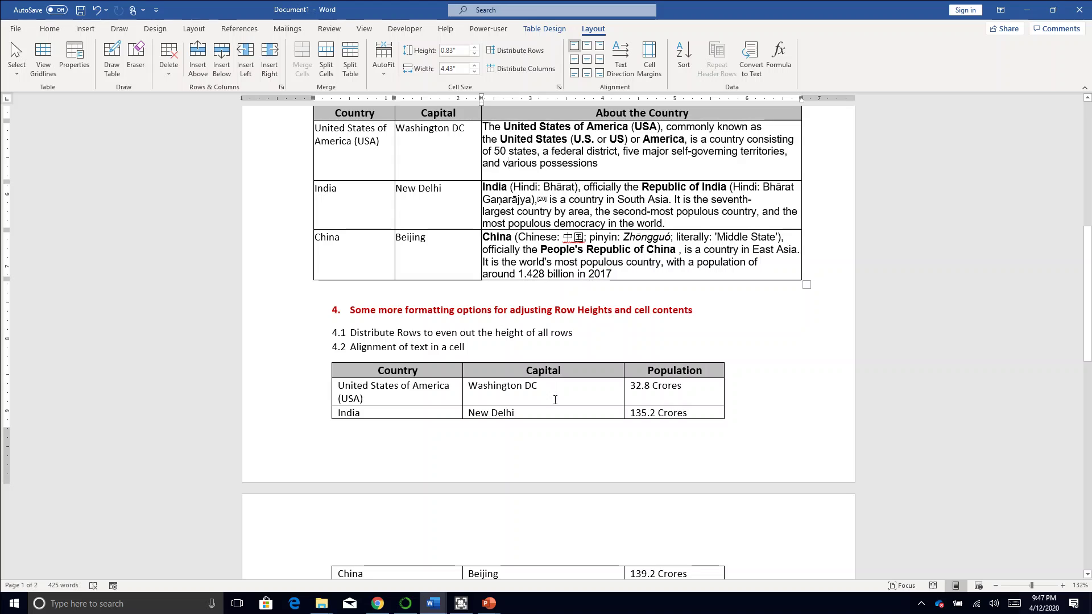
{"action": "left_click", "coordinate": [409, 290]}
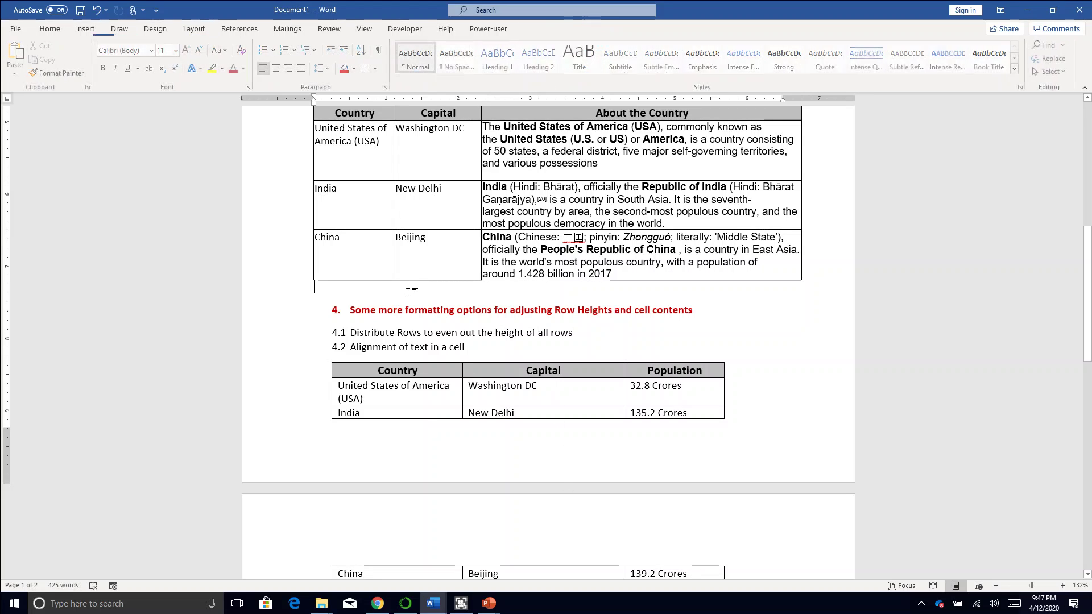
{"action": "key", "text": "Delete"}
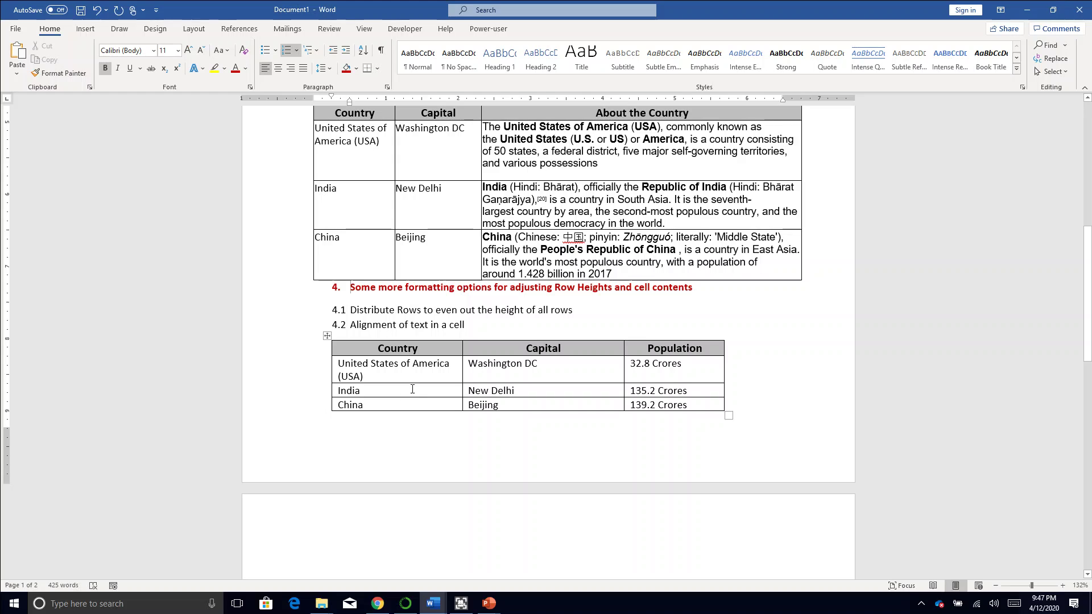
Distribute the rows of the Country, Capital and Population table under heading 4 so that all have equal height
{"action": "left_click_drag", "start_coordinate": [525, 371], "coordinate": [515, 405]}
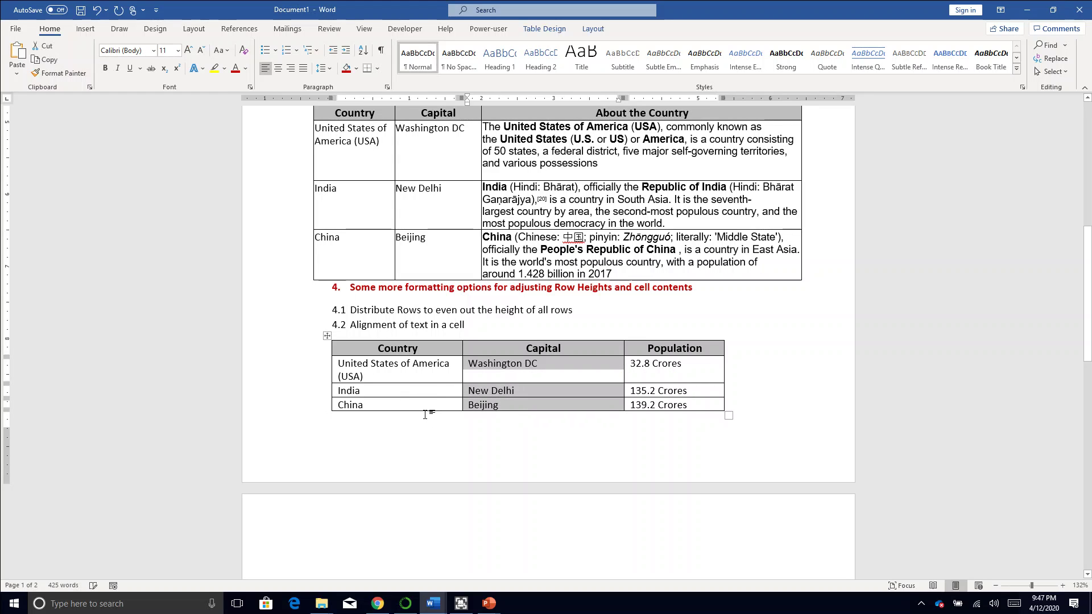
{"action": "left_click", "coordinate": [363, 419]}
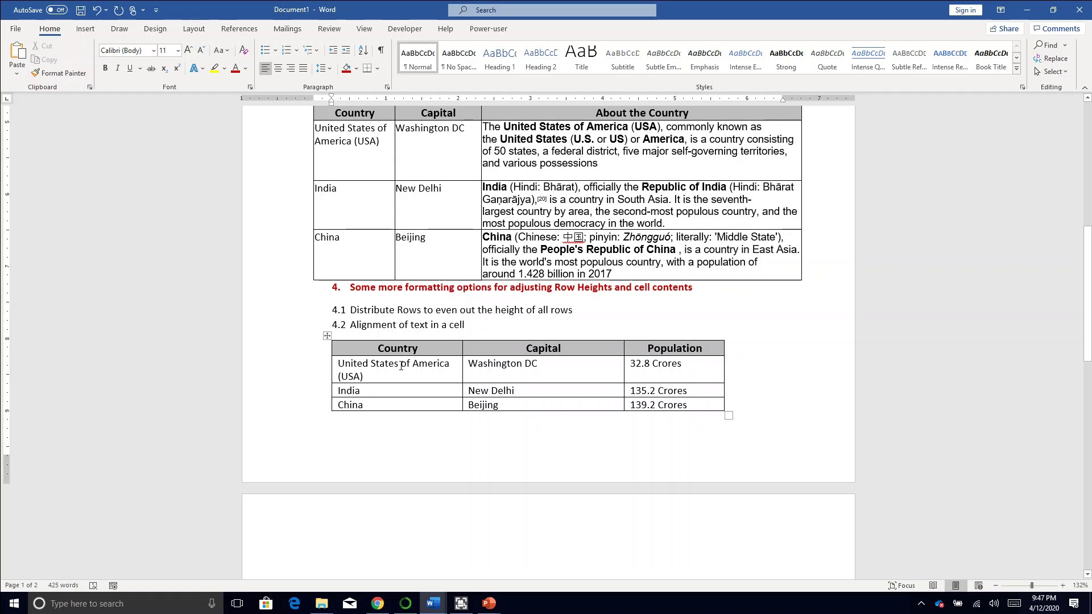
{"action": "left_click_drag", "start_coordinate": [401, 366], "coordinate": [527, 368]}
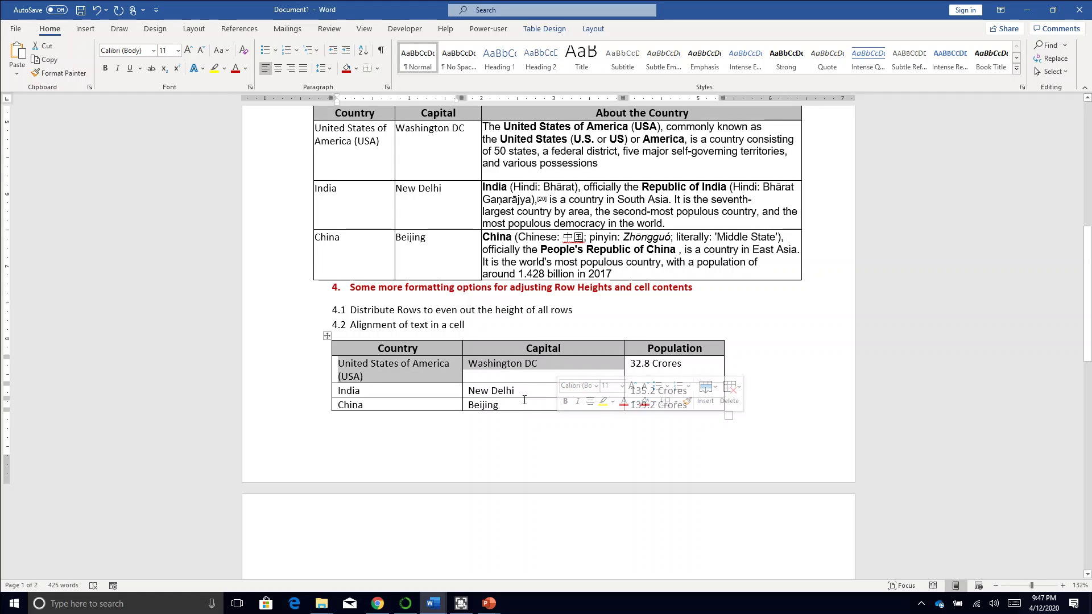
{"action": "left_click", "coordinate": [520, 391]}
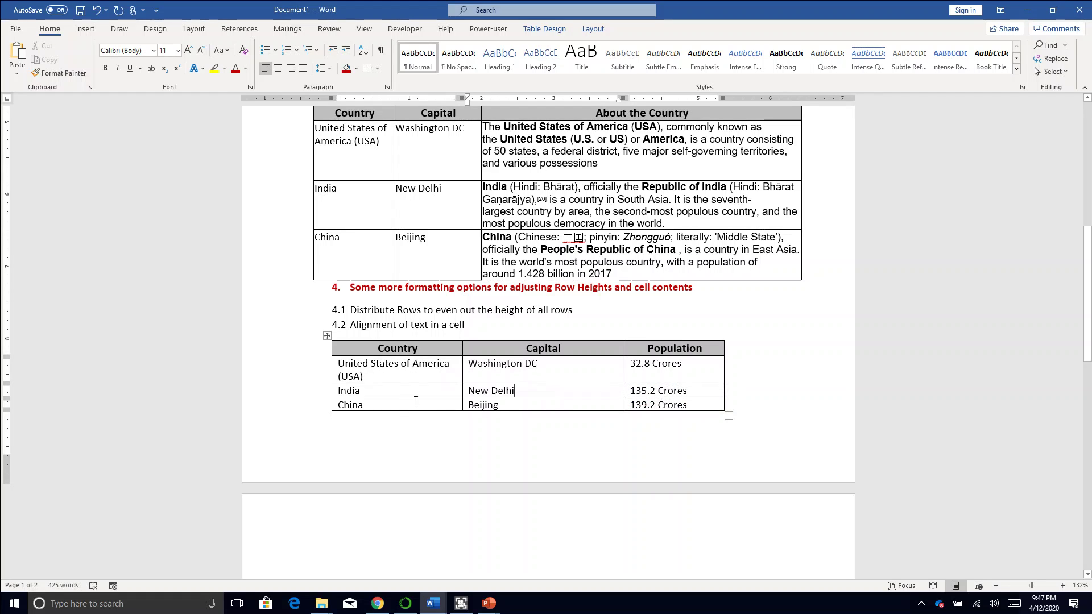
{"action": "left_click", "coordinate": [413, 370]}
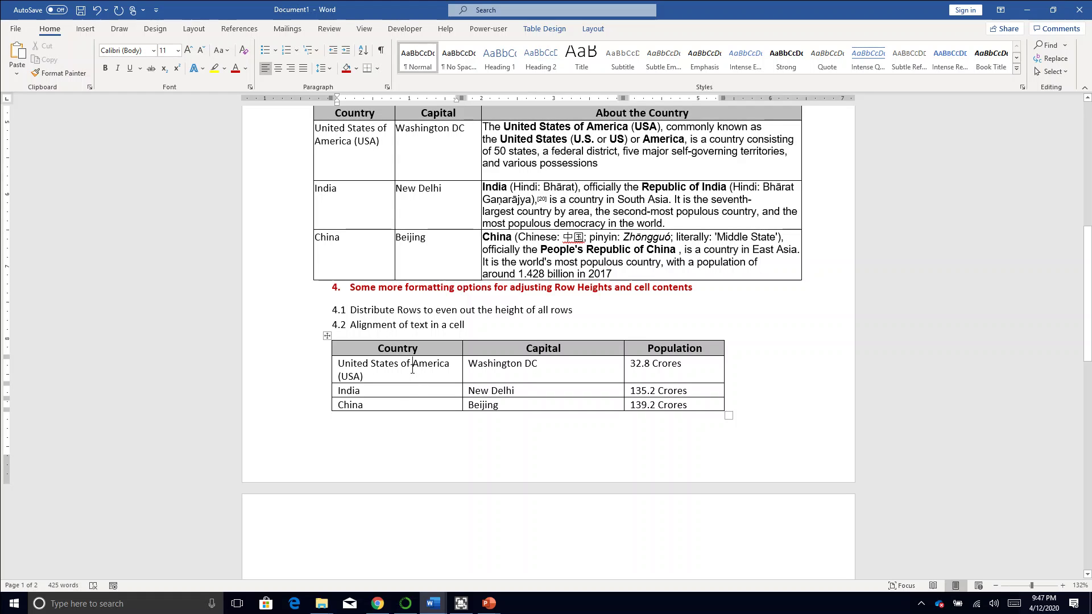
{"action": "left_click", "coordinate": [593, 30]}
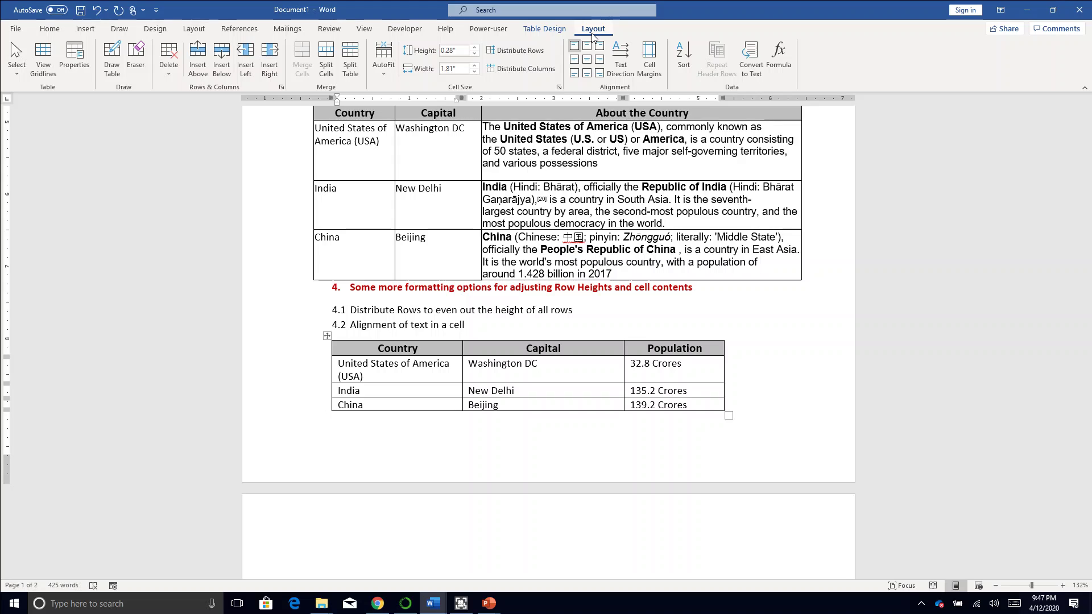
{"action": "left_click", "coordinate": [517, 53]}
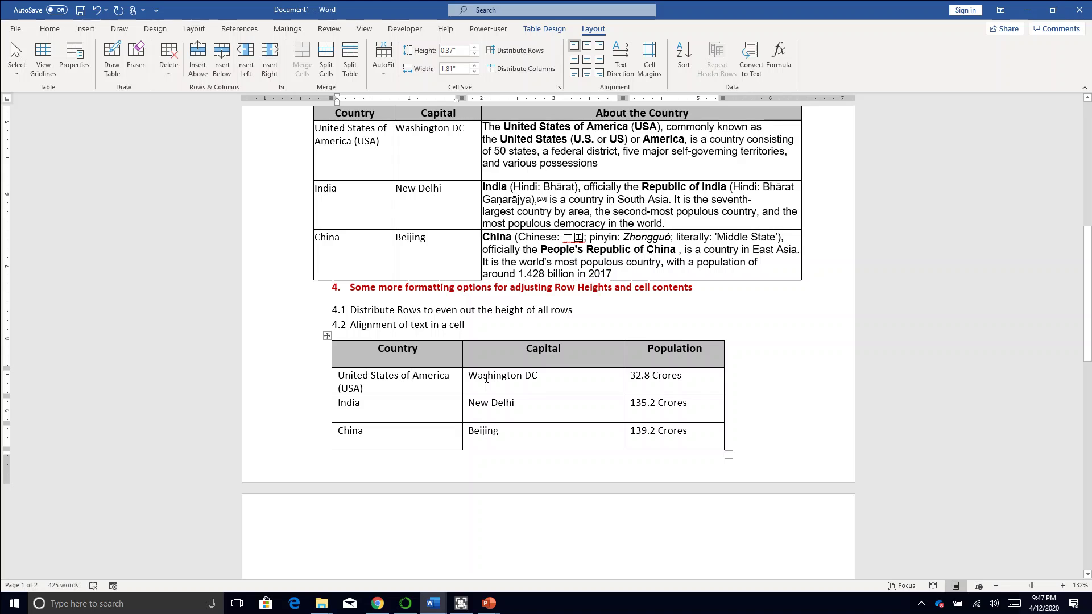
Set the vertical alignment to Center for all cells below the header row in the Country, Capital and Population table
{"action": "left_click", "coordinate": [486, 378]}
{"action": "left_click_drag", "start_coordinate": [349, 377], "coordinate": [608, 399]}
{"action": "left_click_drag", "start_coordinate": [678, 441], "coordinate": [482, 392]}
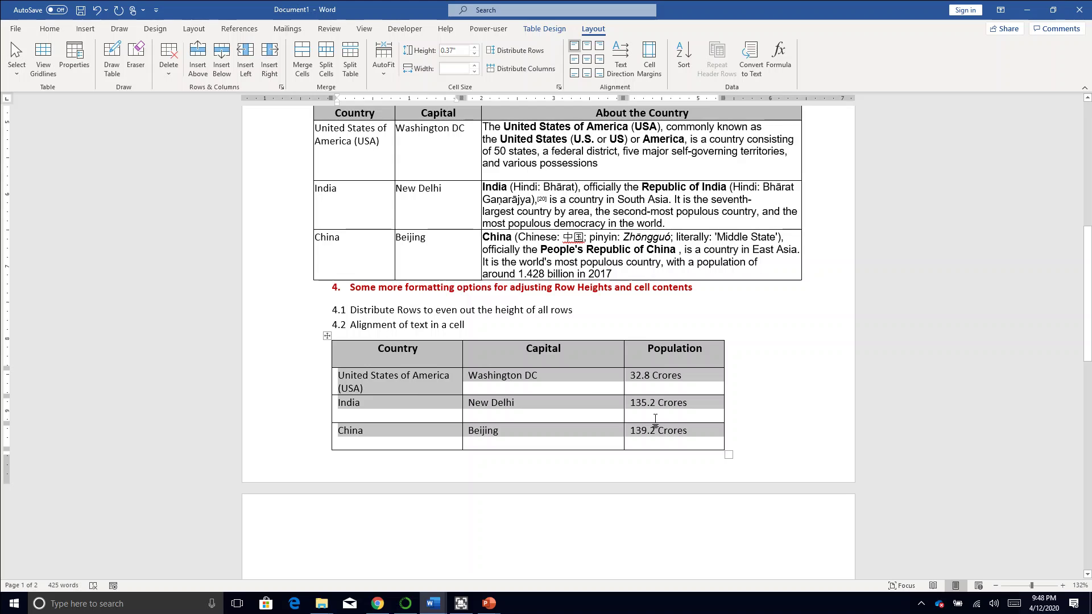
{"action": "right_click", "coordinate": [512, 374]}
{"action": "left_click", "coordinate": [559, 530]}
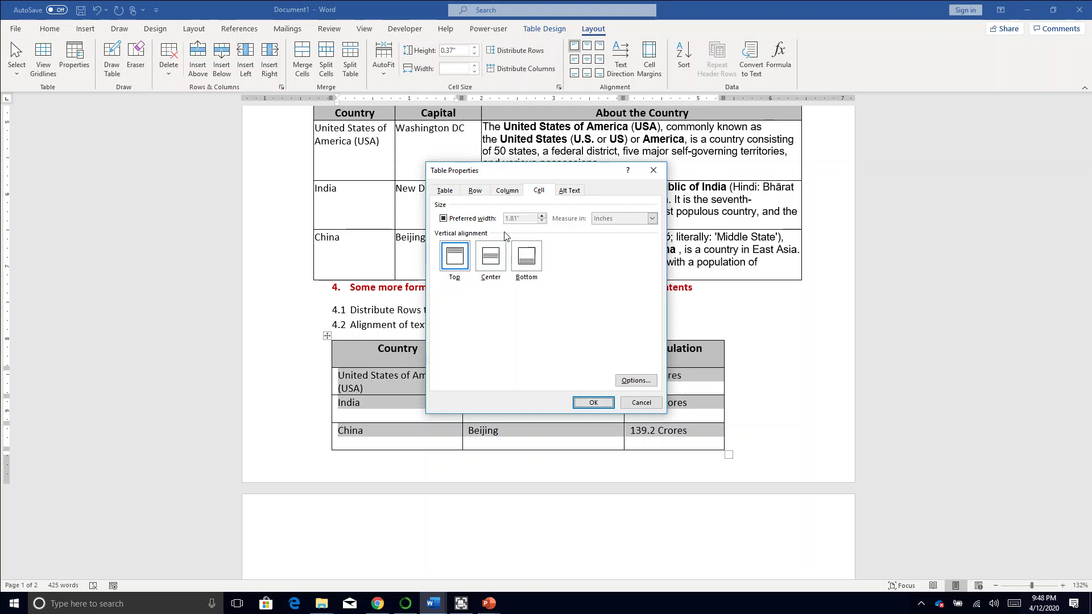
{"action": "left_click", "coordinate": [491, 258]}
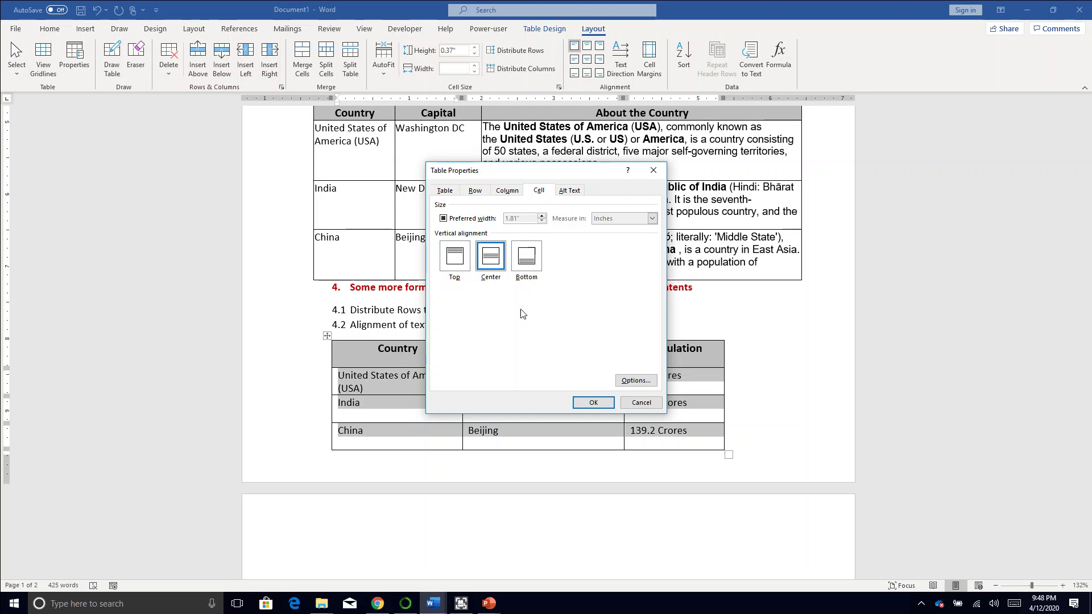
{"action": "left_click", "coordinate": [592, 403]}
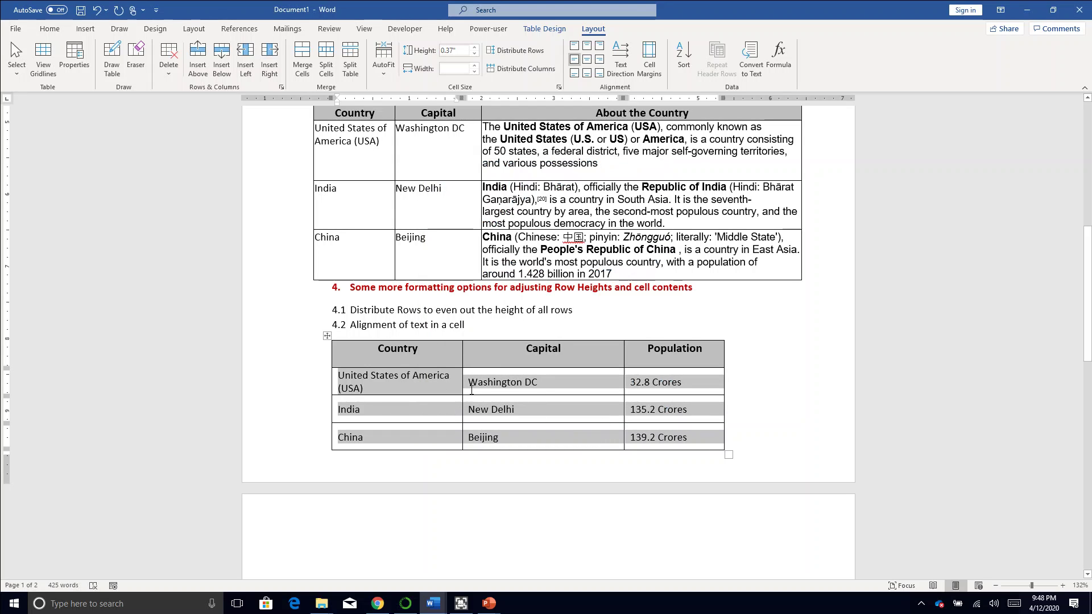
Check the vertical alignment setting of the cells below the header row in the Country, Capital and Population table
{"action": "left_click", "coordinate": [597, 392]}
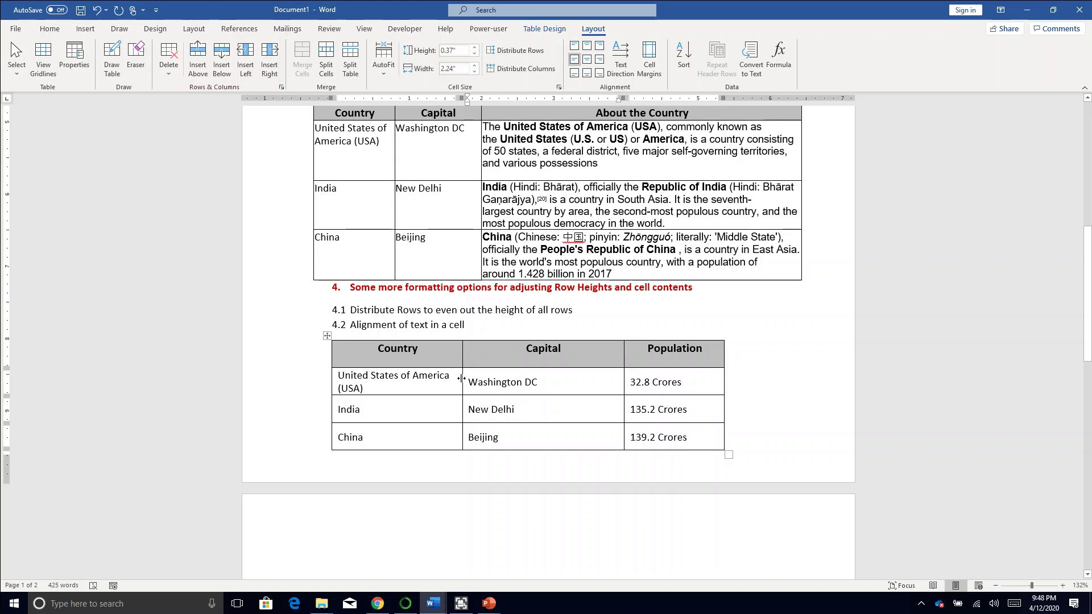
{"action": "left_click_drag", "start_coordinate": [432, 376], "coordinate": [654, 443]}
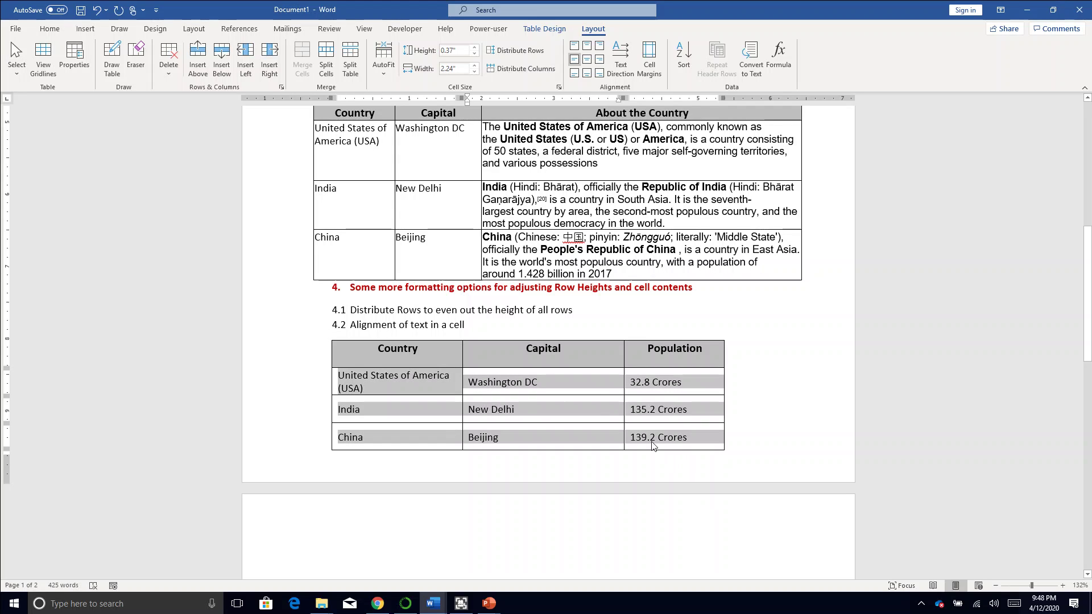
{"action": "right_click", "coordinate": [535, 411]}
{"action": "left_click", "coordinate": [568, 391]}
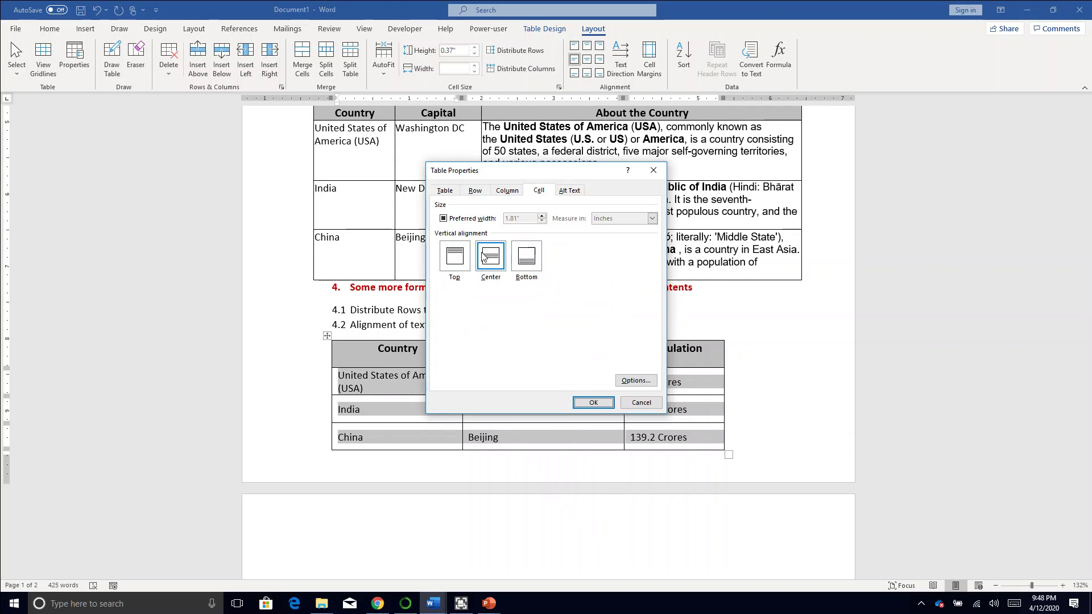
{"action": "left_click", "coordinate": [596, 402]}
{"action": "left_click", "coordinate": [593, 386]}
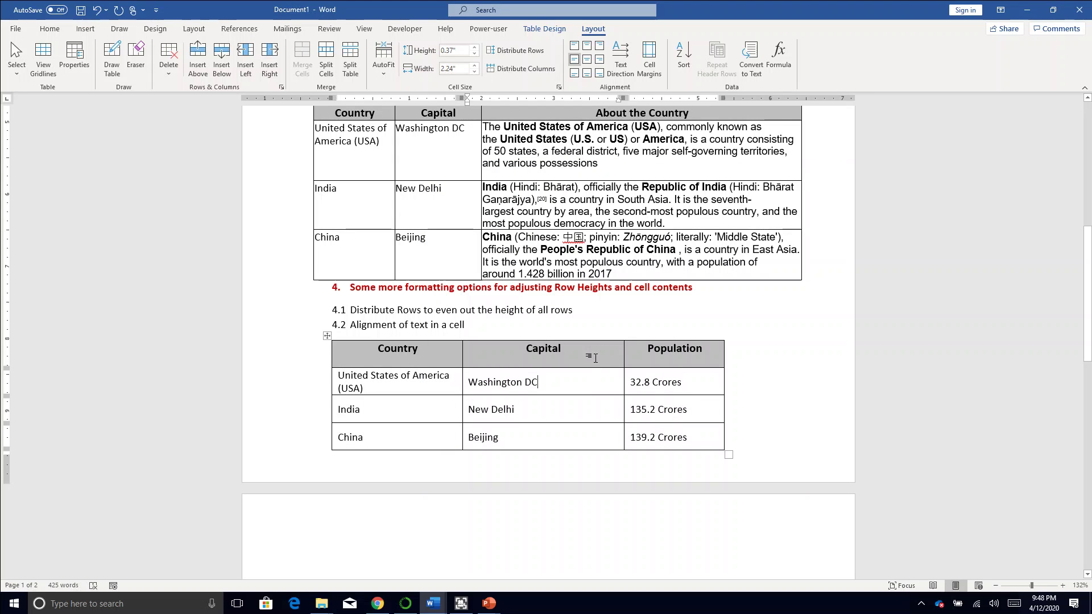
{"action": "scroll", "coordinate": [596, 357], "scroll_direction": "down", "scroll_amount": 5}
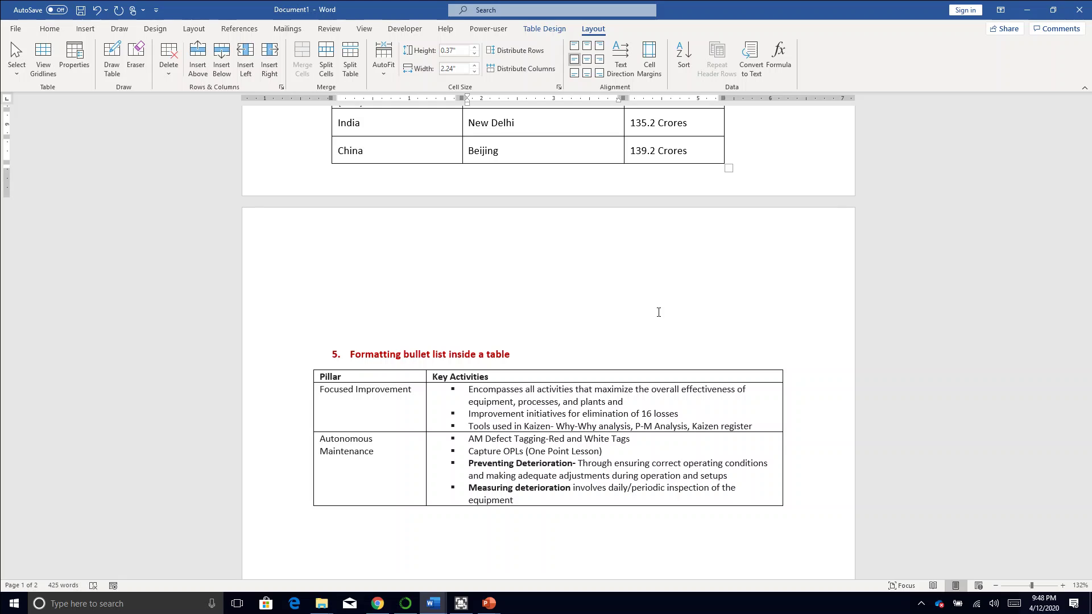
{"action": "scroll", "coordinate": [658, 313], "scroll_direction": "down", "scroll_amount": 1}
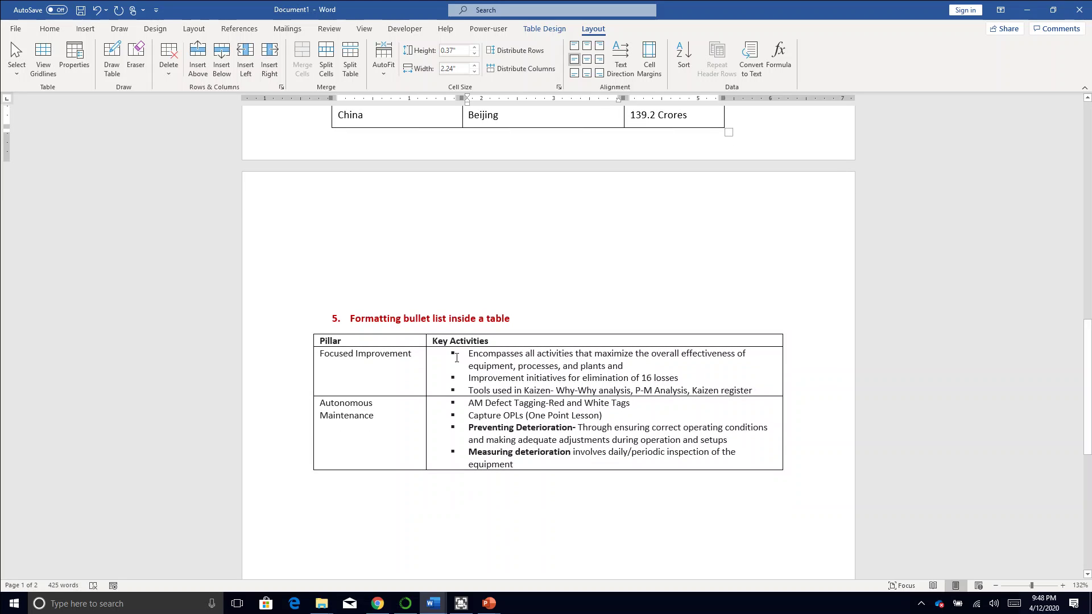
{"action": "left_click_drag", "start_coordinate": [456, 358], "coordinate": [522, 391]}
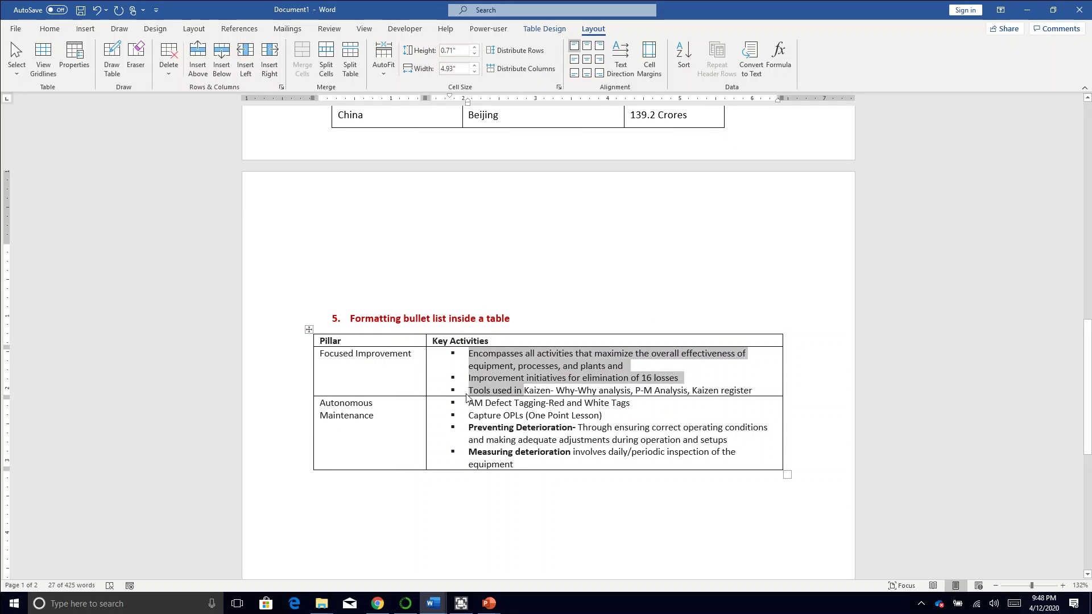
{"action": "left_click", "coordinate": [493, 366]}
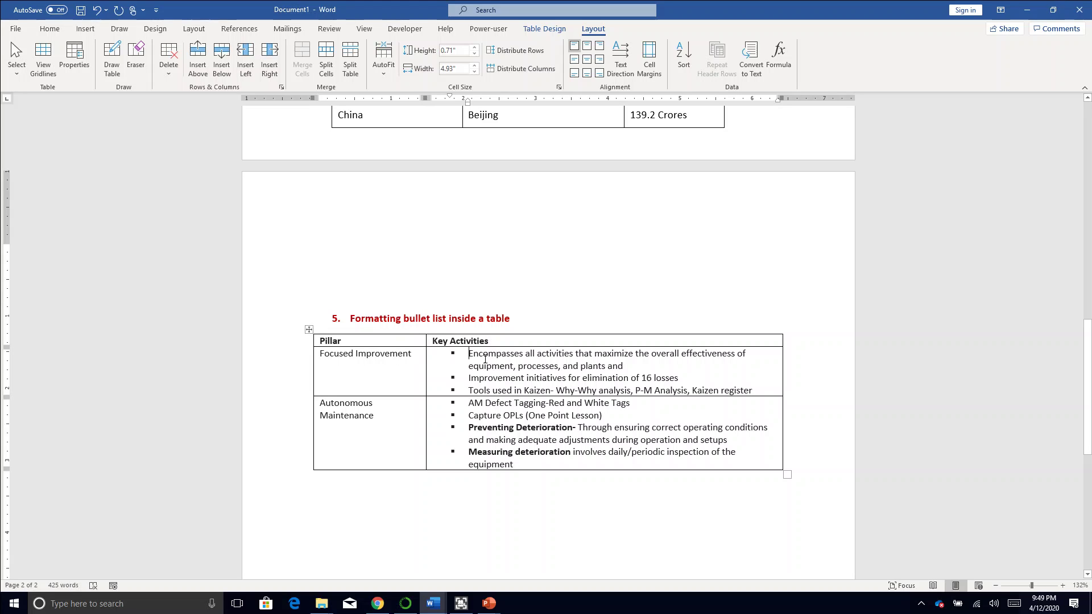
{"action": "right_click", "coordinate": [470, 353]}
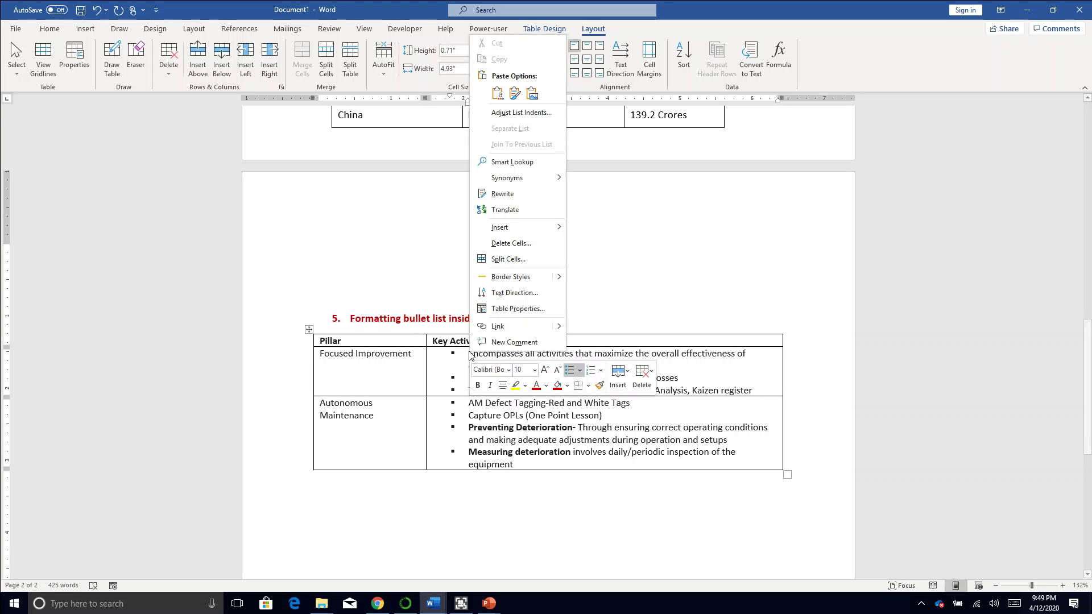
{"action": "left_click", "coordinate": [458, 351]}
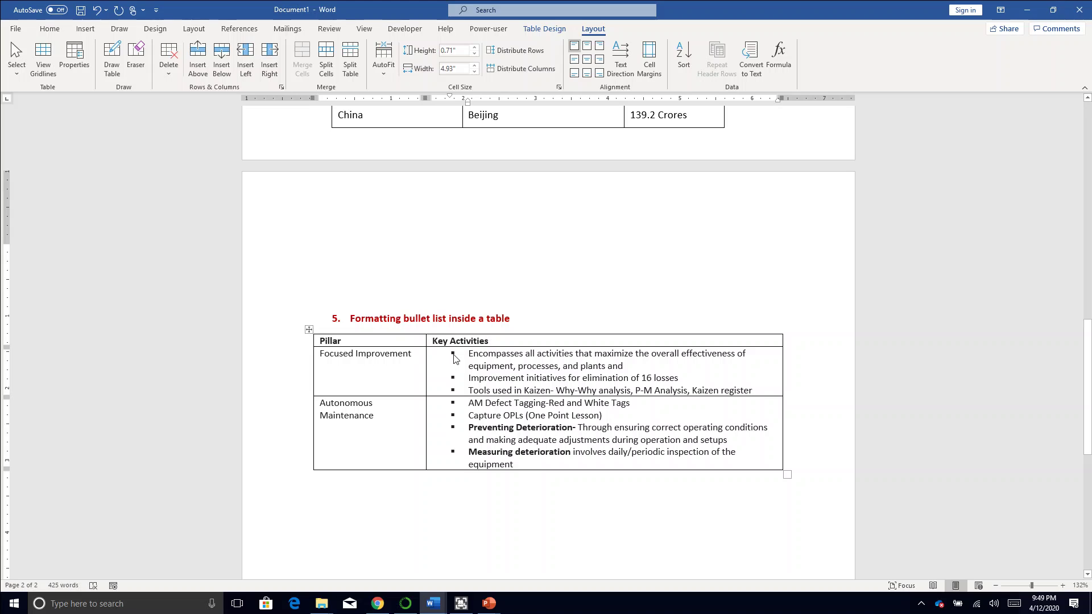
Try a left indentation of 0.1" on the first Focused Improvement bullet in the table under heading 5, and undo it
{"action": "left_click", "coordinate": [453, 355]}
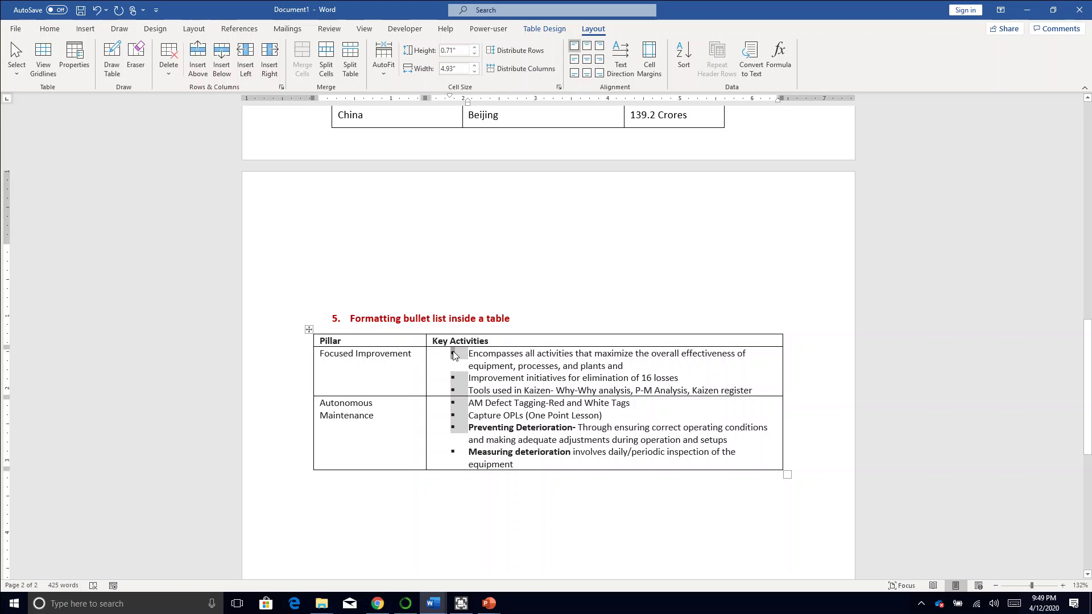
{"action": "right_click", "coordinate": [452, 353]}
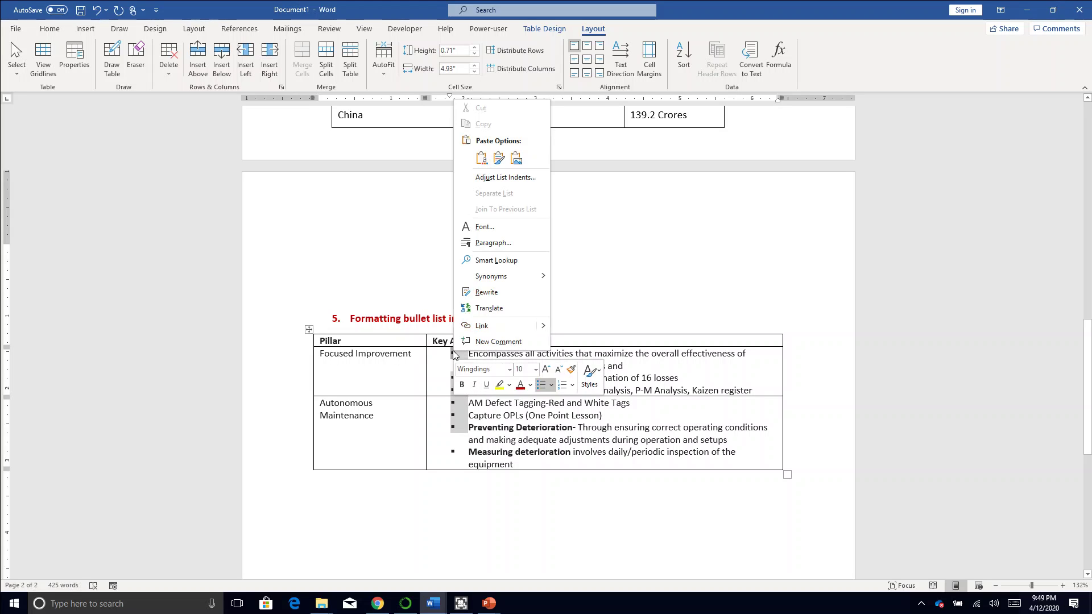
{"action": "left_click", "coordinate": [492, 243]}
{"action": "left_click_drag", "start_coordinate": [419, 272], "coordinate": [817, 161]}
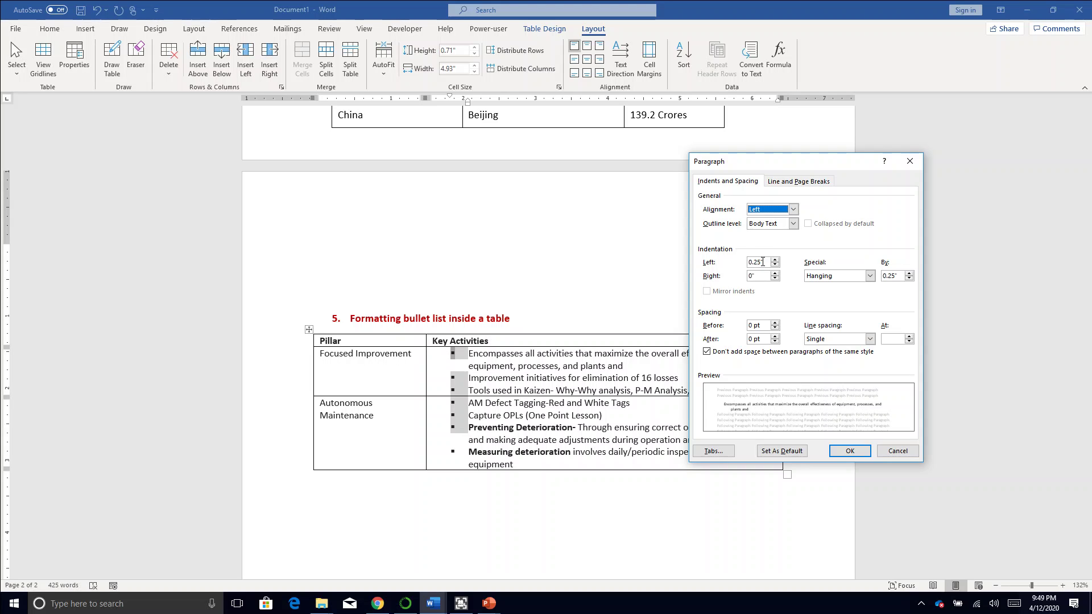
{"action": "left_click", "coordinate": [762, 261]}
{"action": "key", "text": "BackSpace"}
{"action": "key", "text": "BackSpace"}
{"action": "type", "text": "1"}
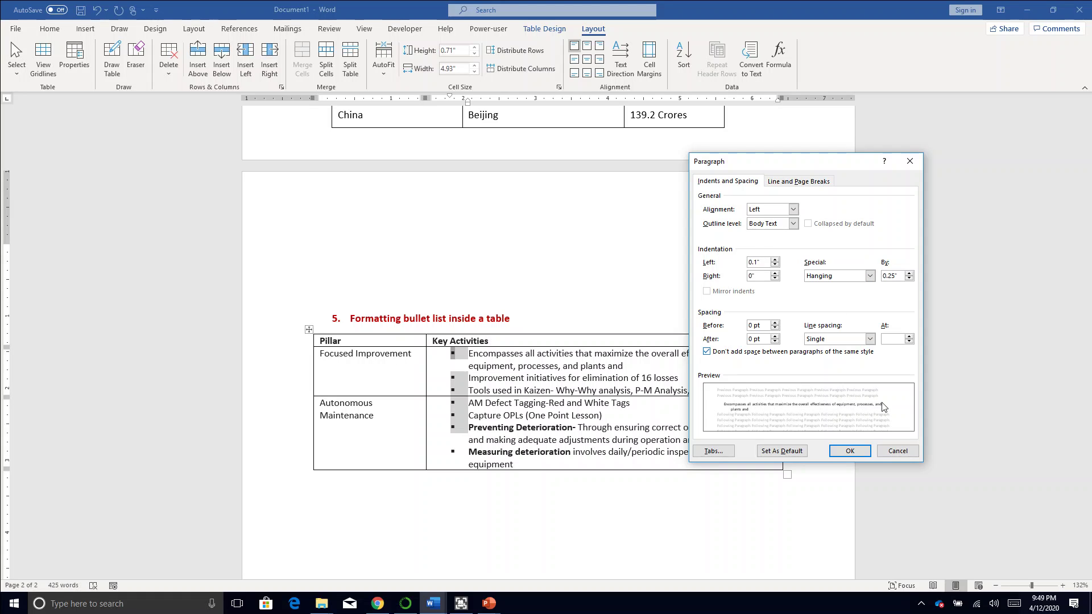
{"action": "left_click", "coordinate": [849, 452]}
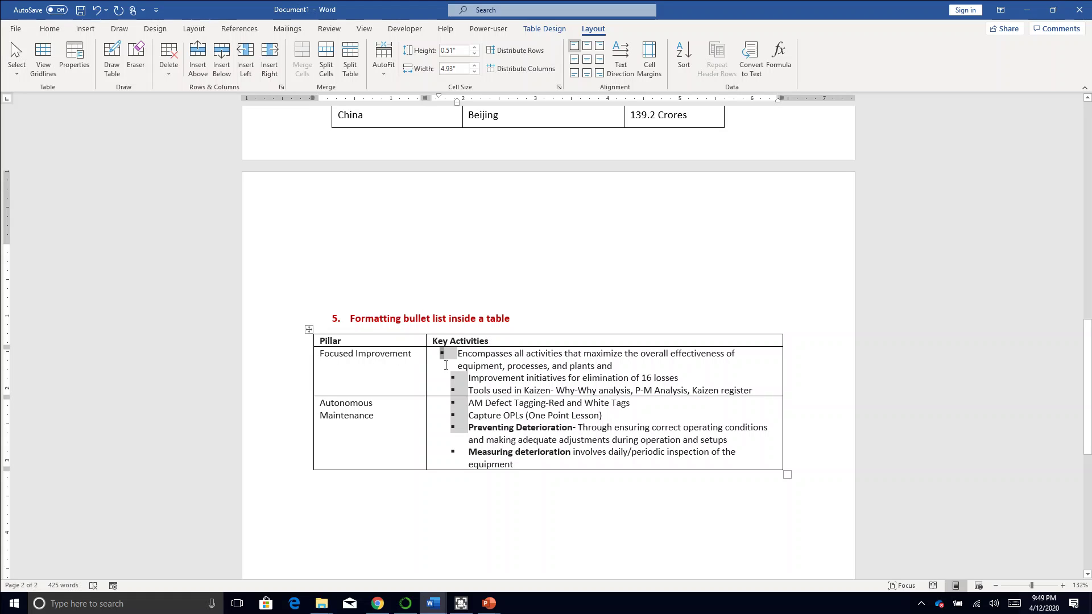
{"action": "key", "text": "ctrl+z"}
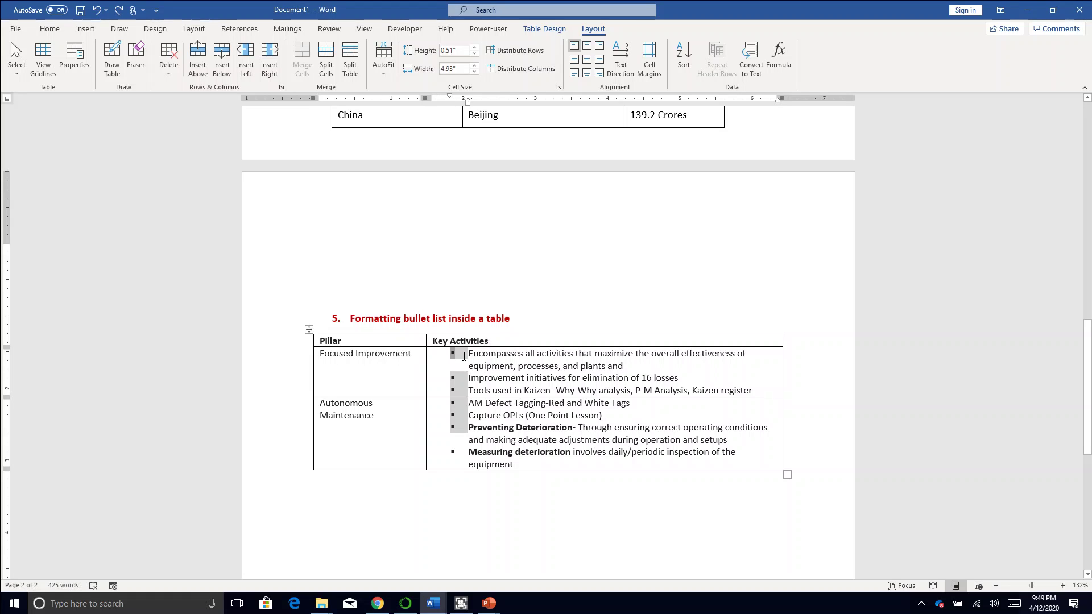
{"action": "left_click", "coordinate": [464, 356]}
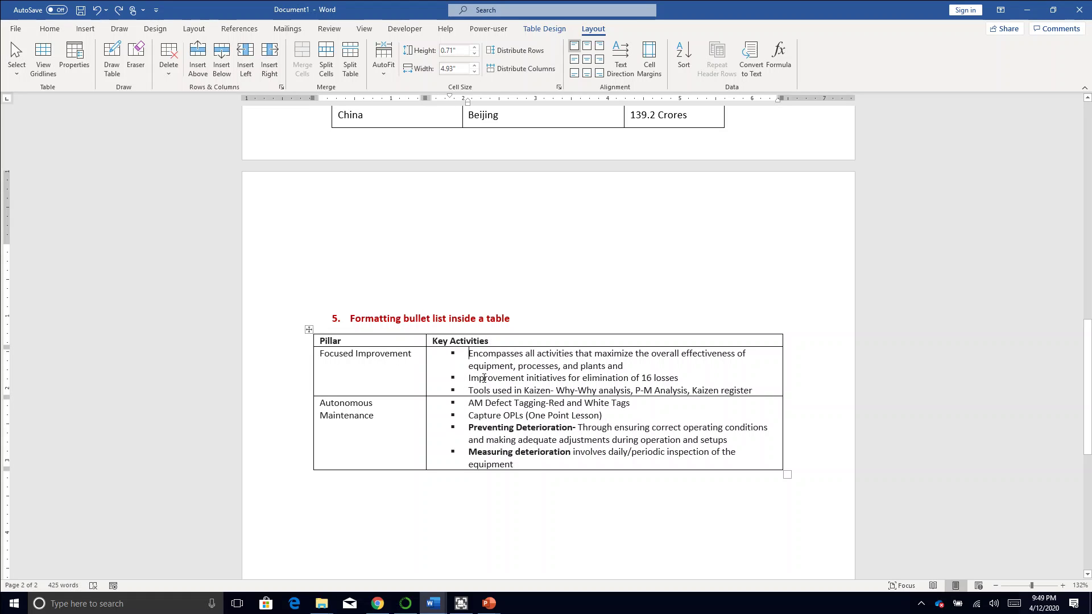
Set the hanging indent of the first Focused Improvement bullet under Key Activities to 0.1"
{"action": "left_click", "coordinate": [452, 354]}
{"action": "right_click", "coordinate": [453, 355]}
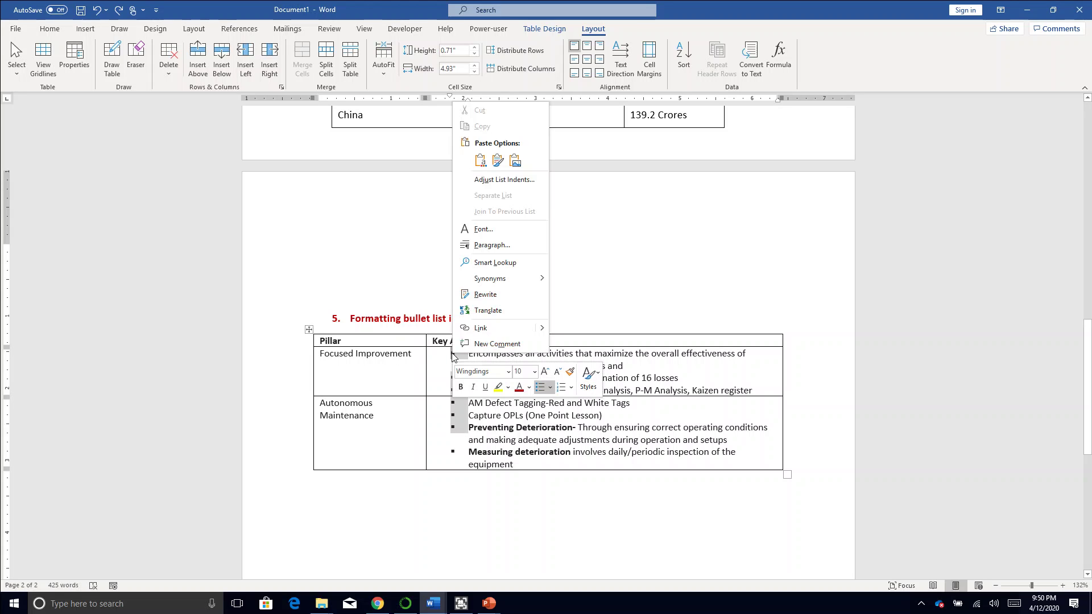
{"action": "left_click", "coordinate": [497, 250]}
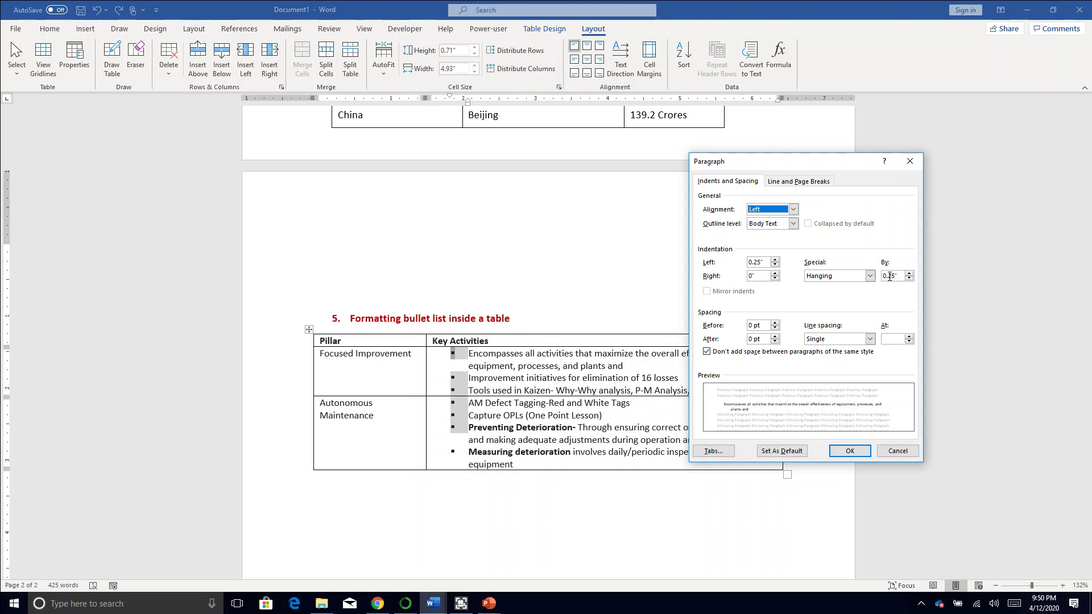
{"action": "left_click", "coordinate": [891, 275]}
{"action": "type", "text": "1"}
{"action": "left_click", "coordinate": [850, 451]}
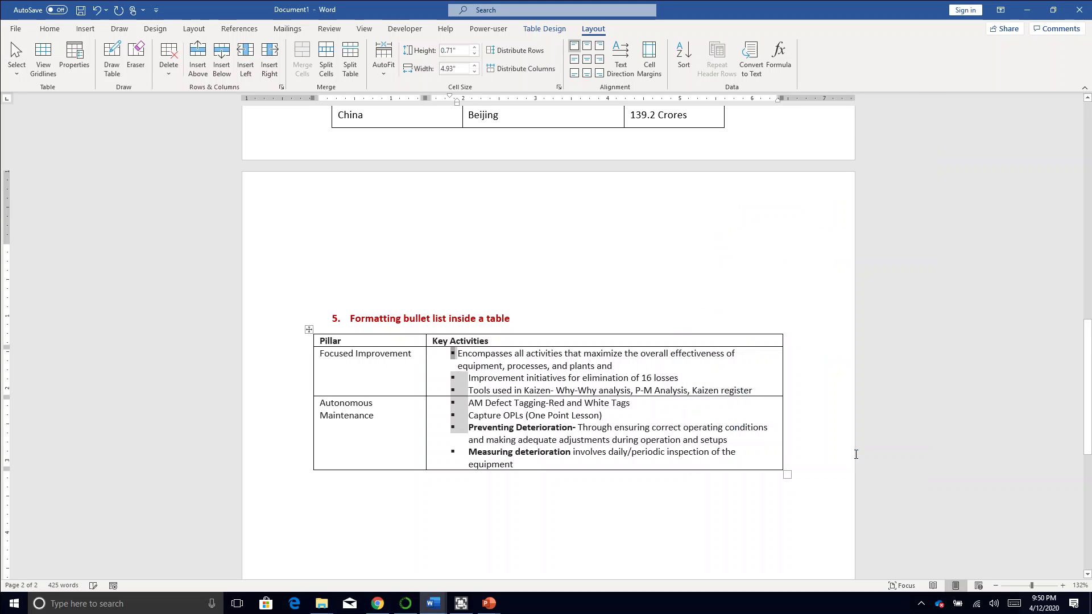
{"action": "left_click", "coordinate": [490, 370]}
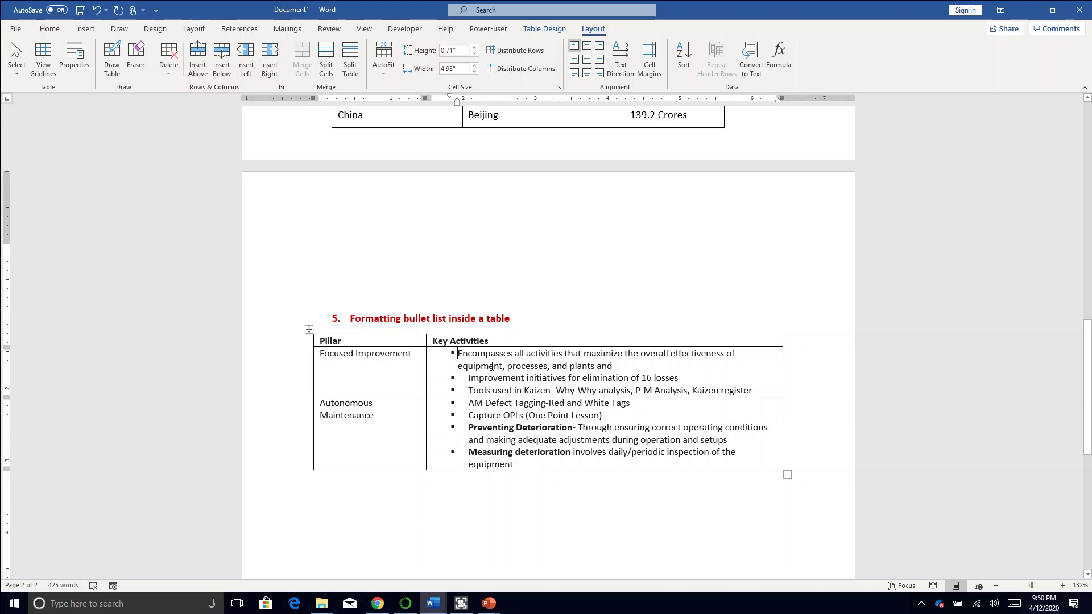
Copy the first Focused Improvement bullet's formatting to the "Improvement initiatives for elimination of 16 losses" bullet with Format Painter
{"action": "left_click", "coordinate": [49, 28]}
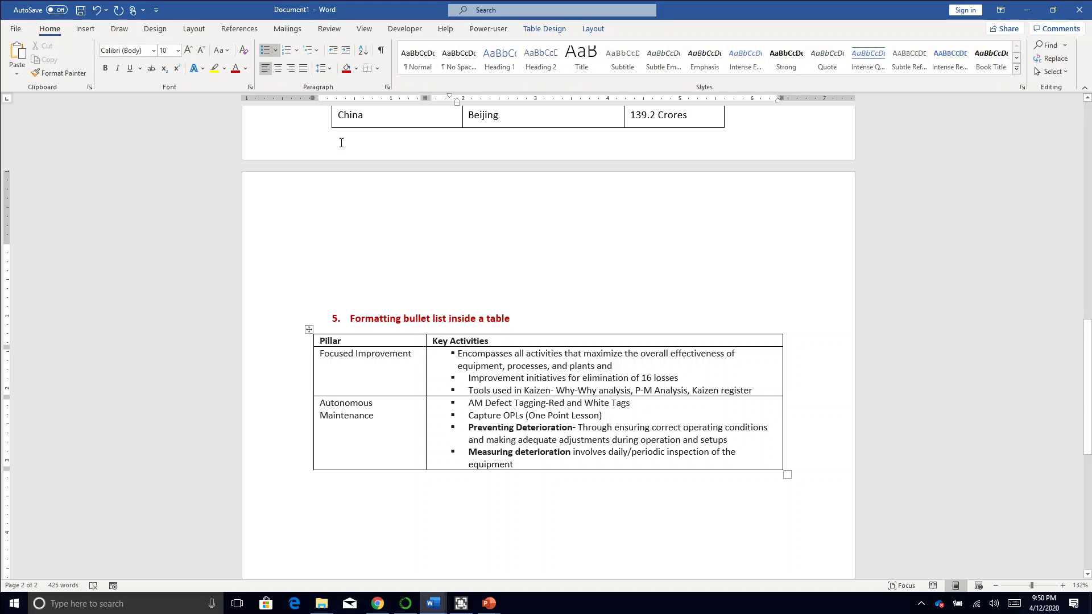
{"action": "left_click", "coordinate": [459, 356]}
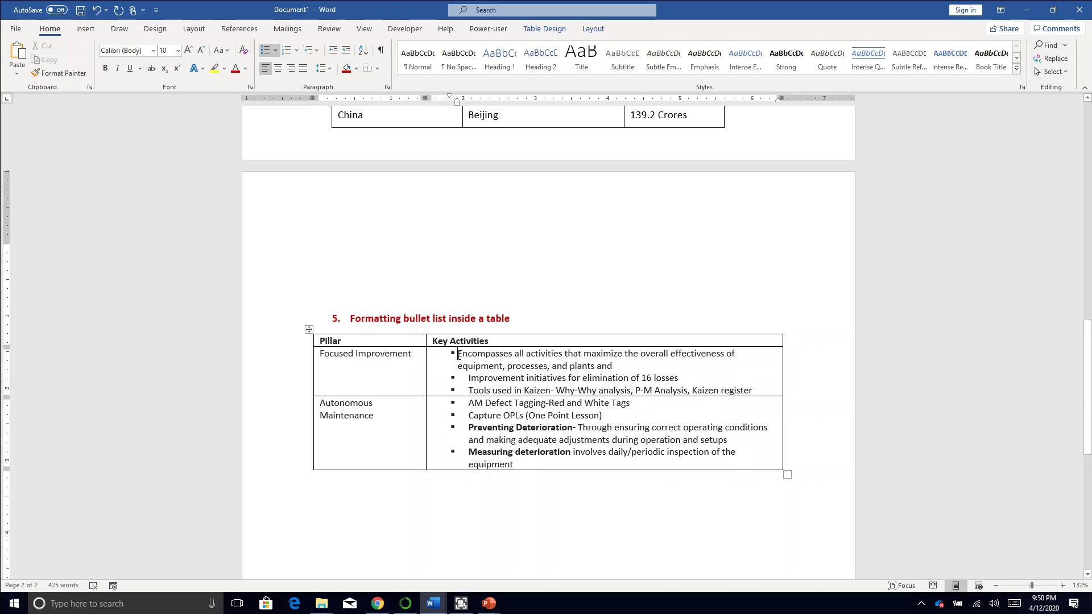
{"action": "left_click", "coordinate": [59, 74]}
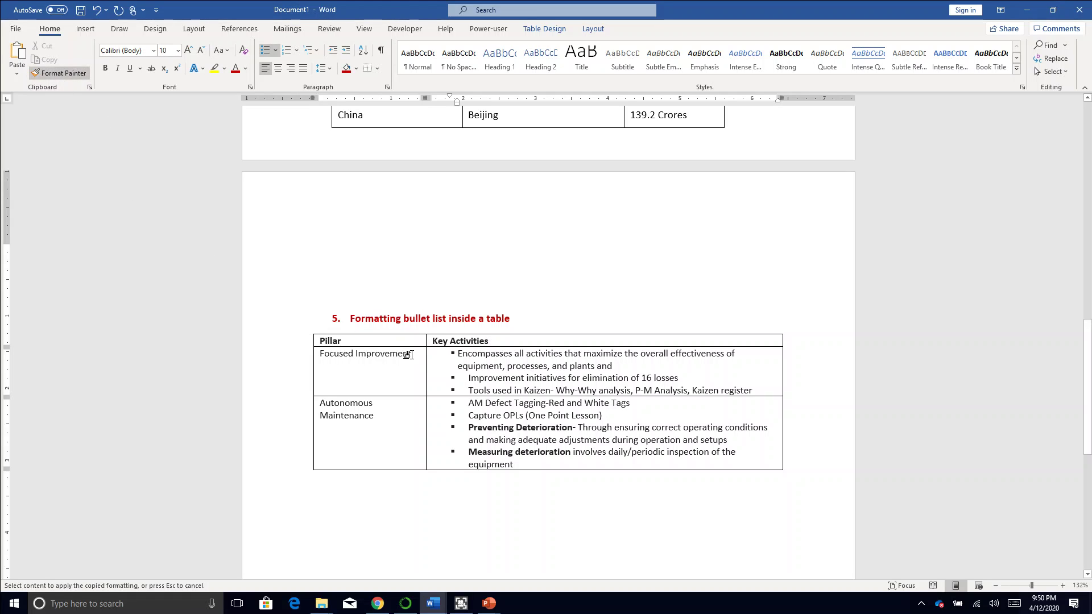
{"action": "left_click", "coordinate": [461, 378]}
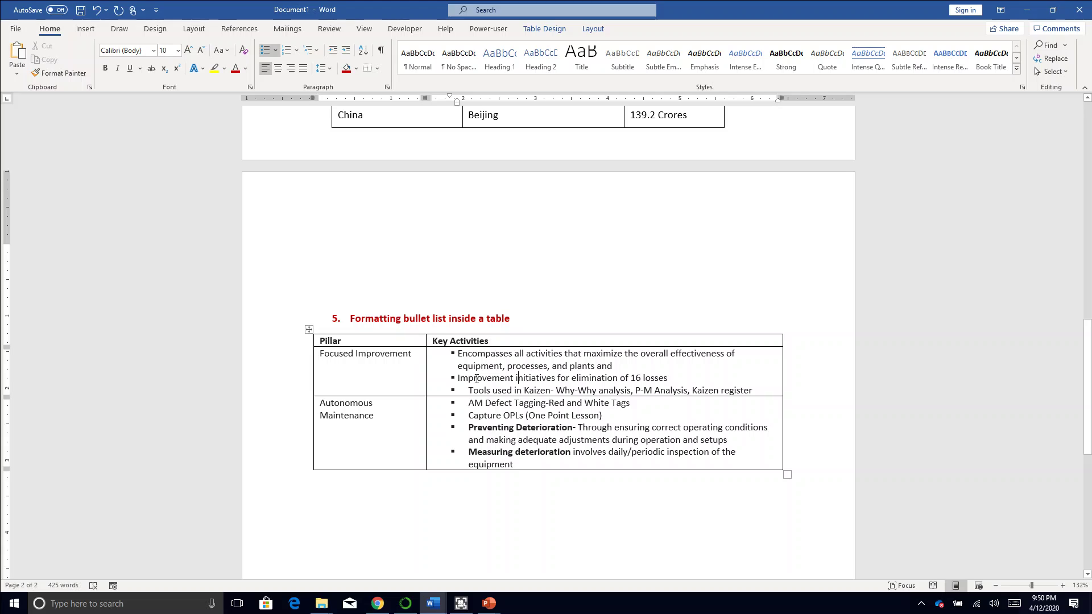
{"action": "scroll", "coordinate": [476, 378], "scroll_direction": "up", "scroll_amount": 3}
{"action": "scroll", "coordinate": [477, 378], "scroll_direction": "up", "scroll_amount": 10}
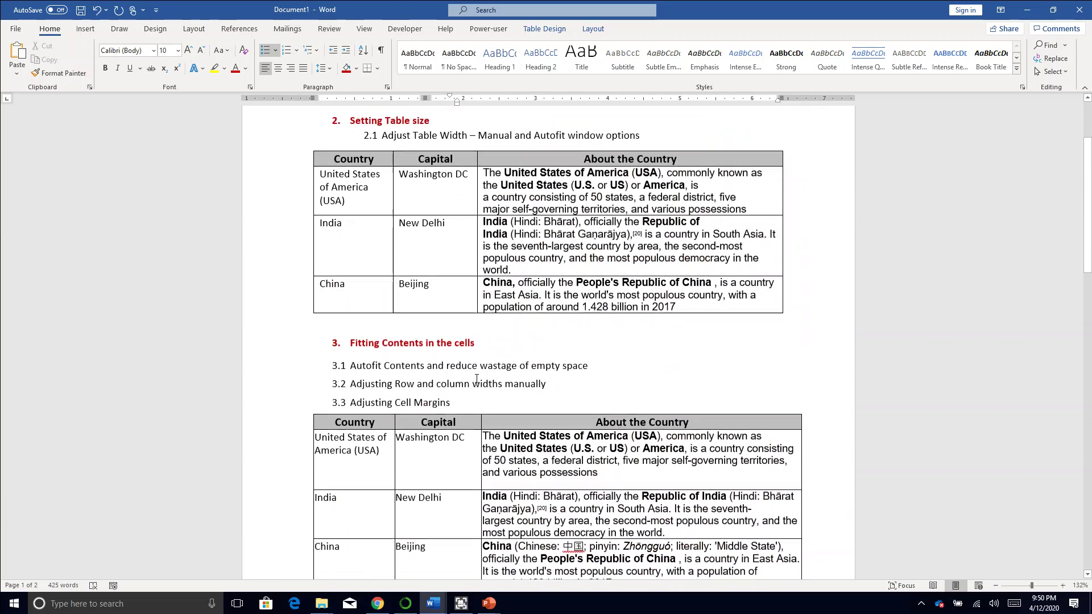
{"action": "scroll", "coordinate": [477, 378], "scroll_direction": "up", "scroll_amount": 3}
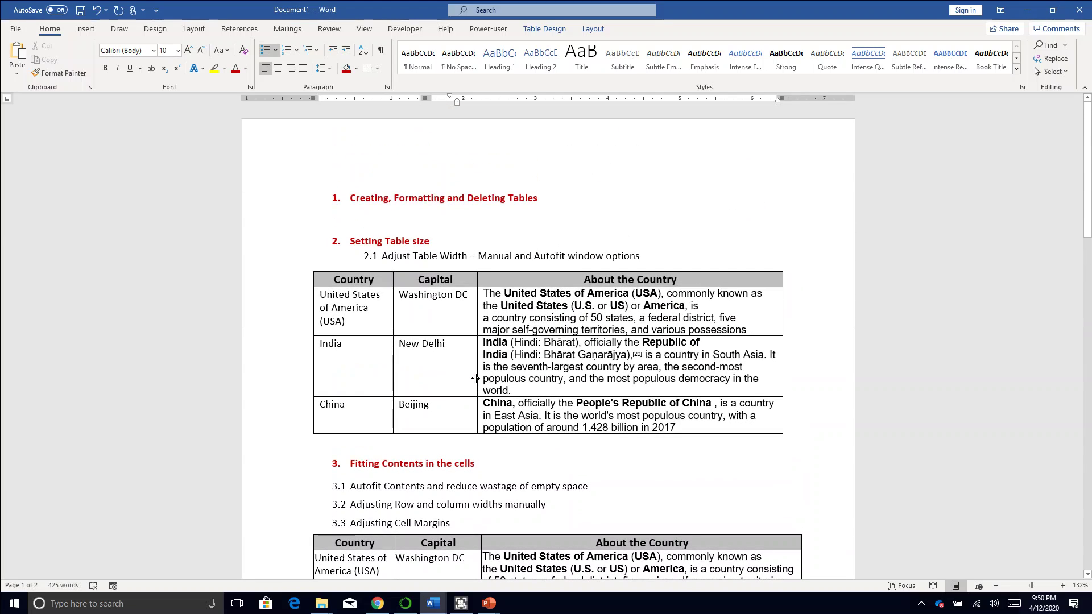
{"action": "scroll", "coordinate": [475, 378], "scroll_direction": "down", "scroll_amount": 11}
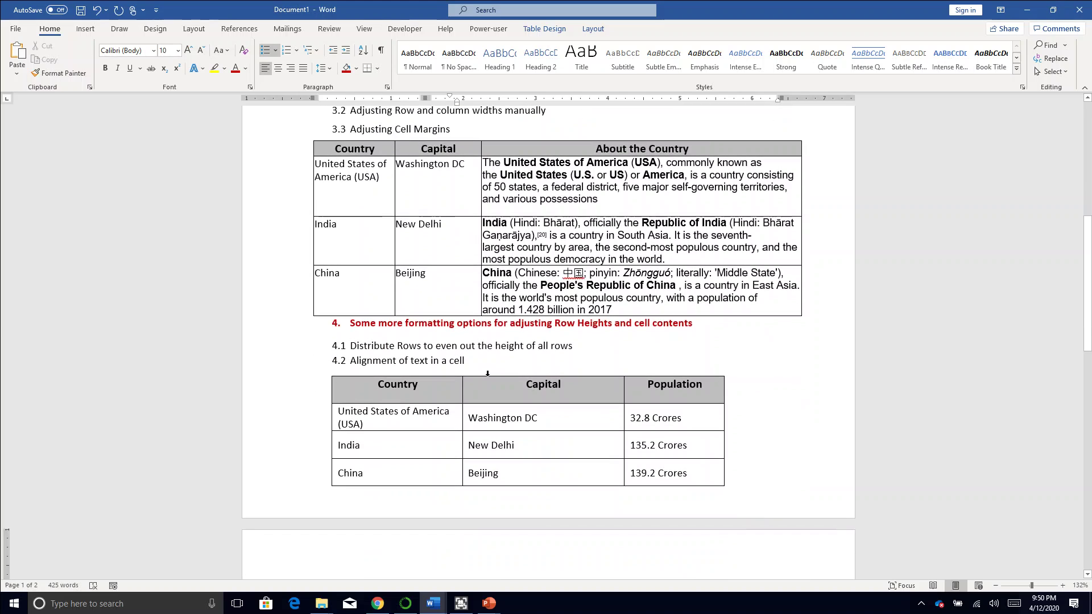